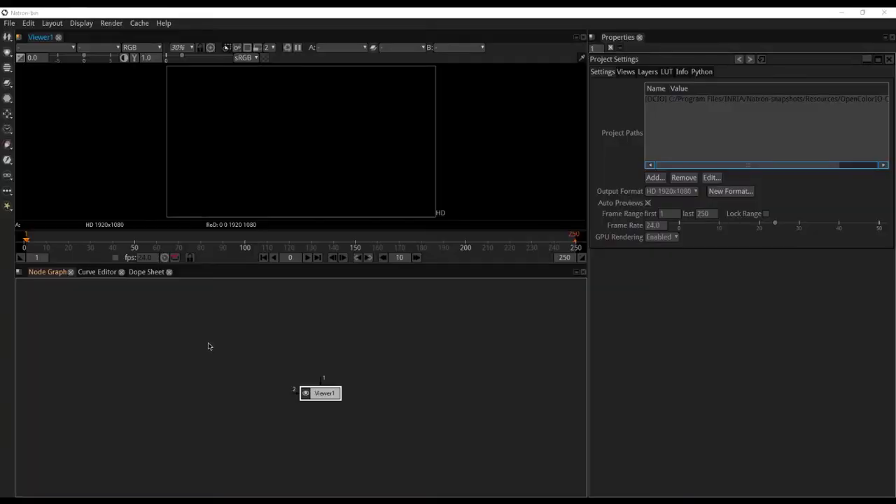
Move the viewer node aside and read in the BirdsPlate########.tif image sequence from the Birds folder
left_click_drag(320, 393, 544, 477)
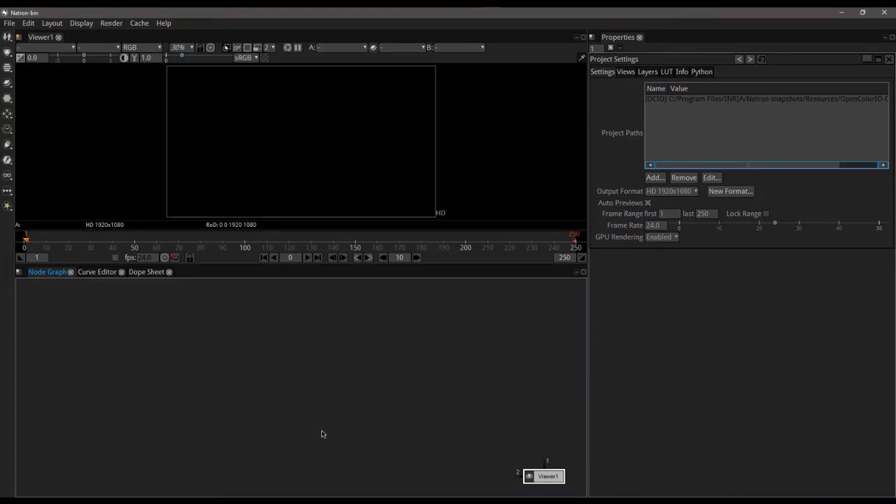
left_click(256, 339)
key("r")
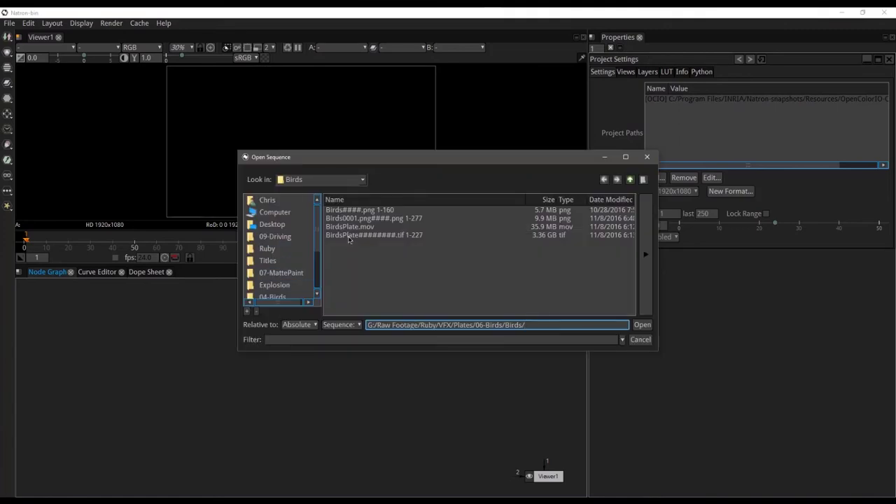
left_click(378, 238)
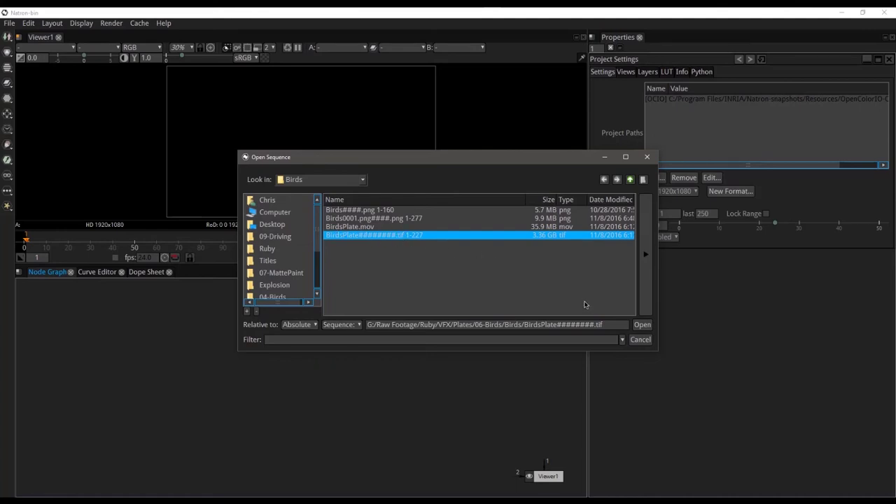
left_click(642, 324)
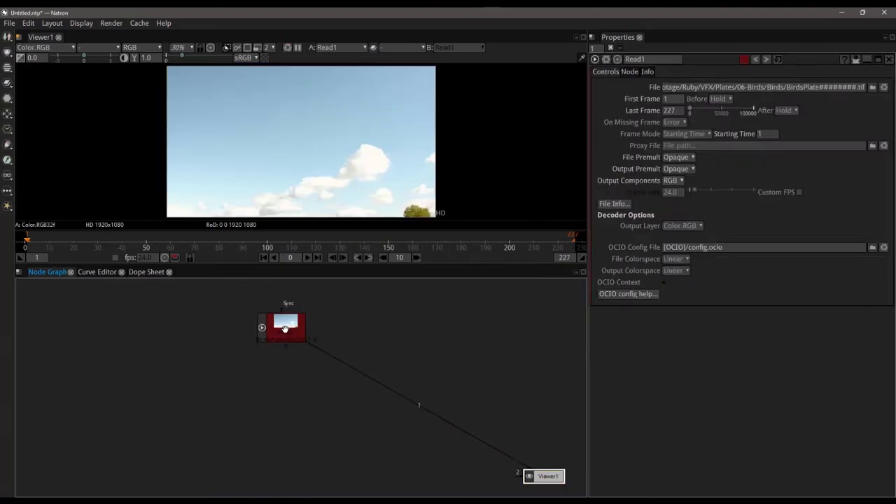
Play through the loaded plate footage and stop the playback near its end
left_click(308, 258)
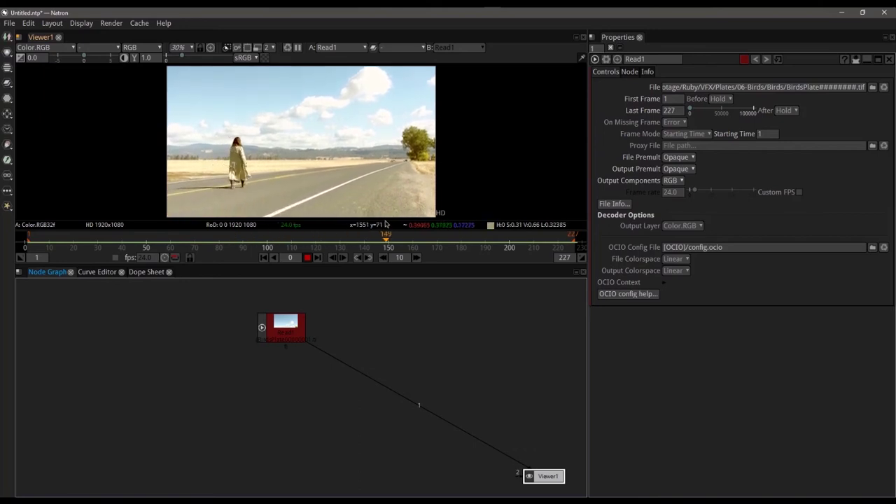
mouse_move(380, 227)
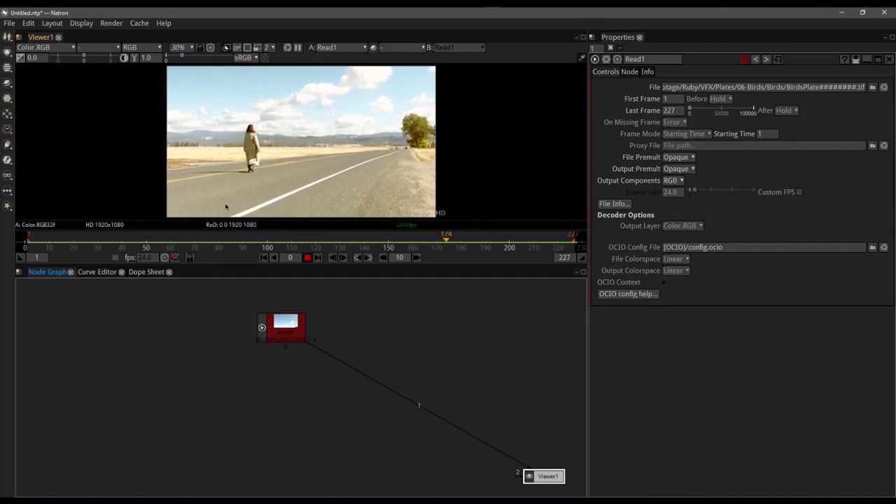
left_click(308, 259)
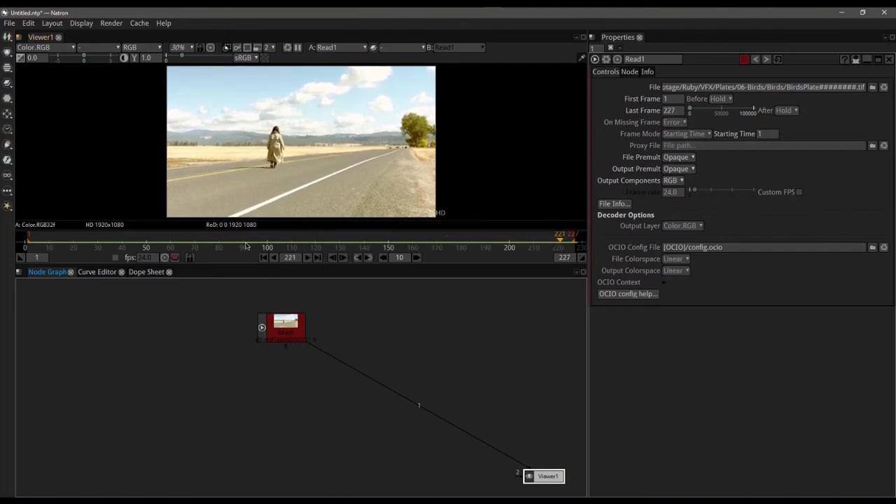
Insert a ColorCorrect node between the plate's Read node and the viewer
mouse_move(279, 327)
left_mouse_down()
mouse_move(279, 307)
mouse_move(278, 319)
left_mouse_up()
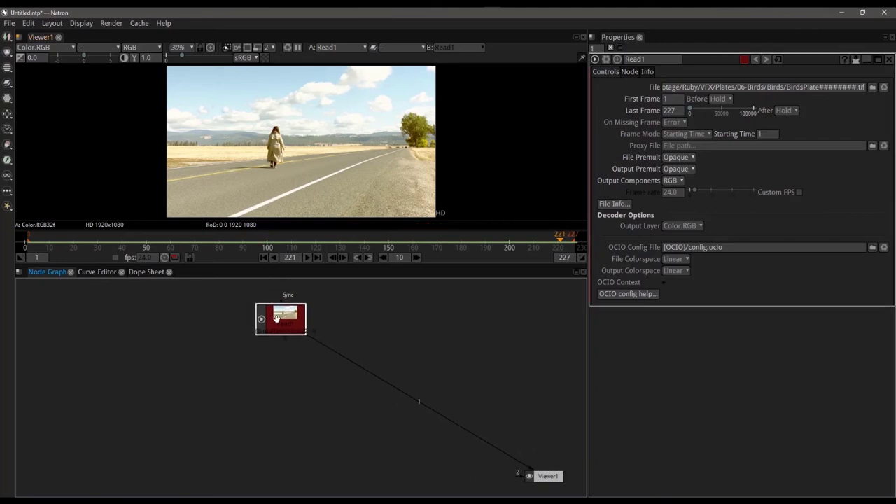
left_click_drag(278, 316, 279, 318)
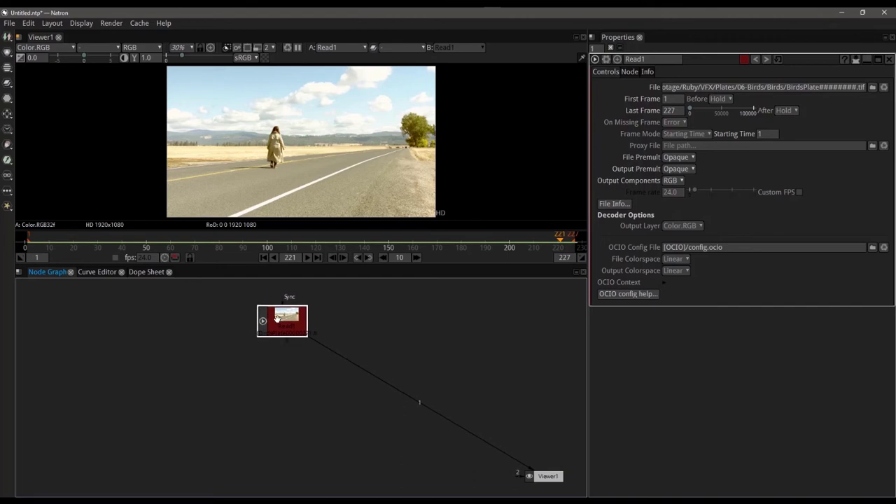
key("c")
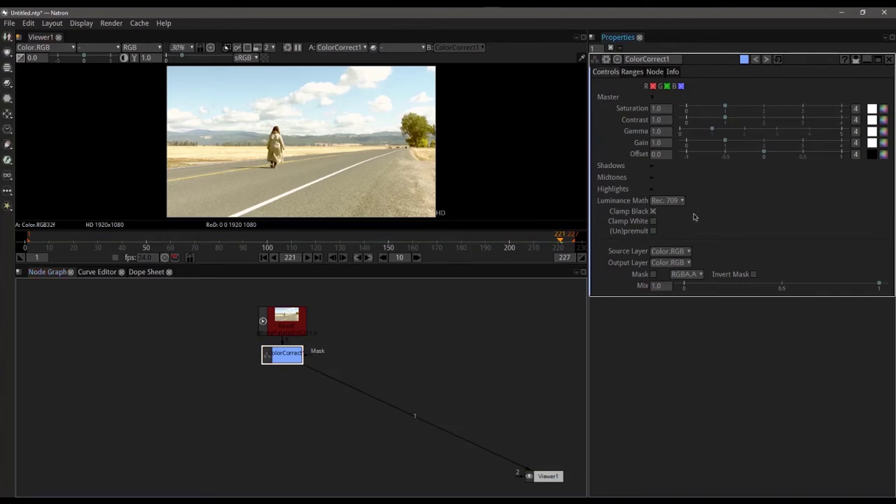
Darken the plate with highlights gain 0.790 and master gain 0.710, gamma 0.650 and contrast 1.010
left_click(651, 189)
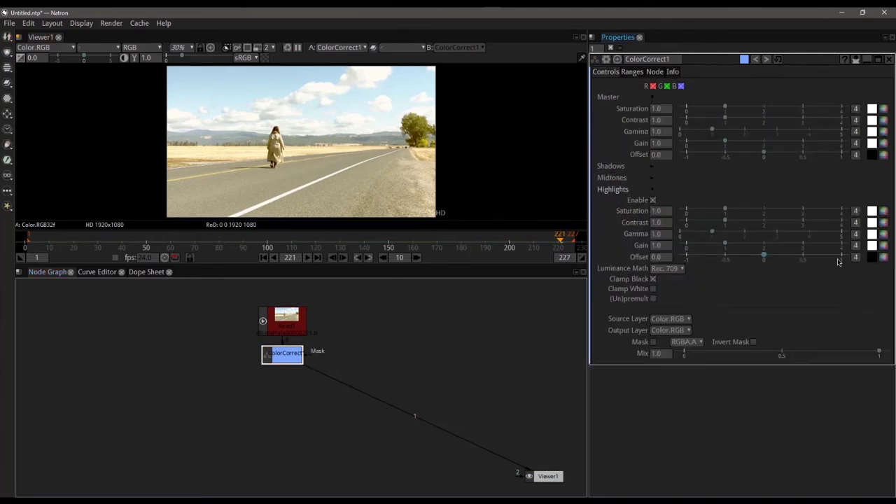
left_click_drag(724, 247, 717, 247)
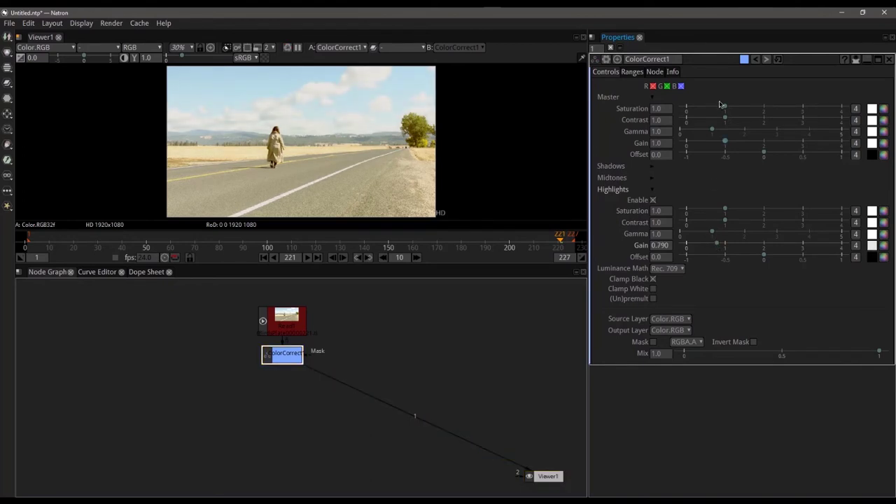
left_click_drag(725, 142, 702, 131)
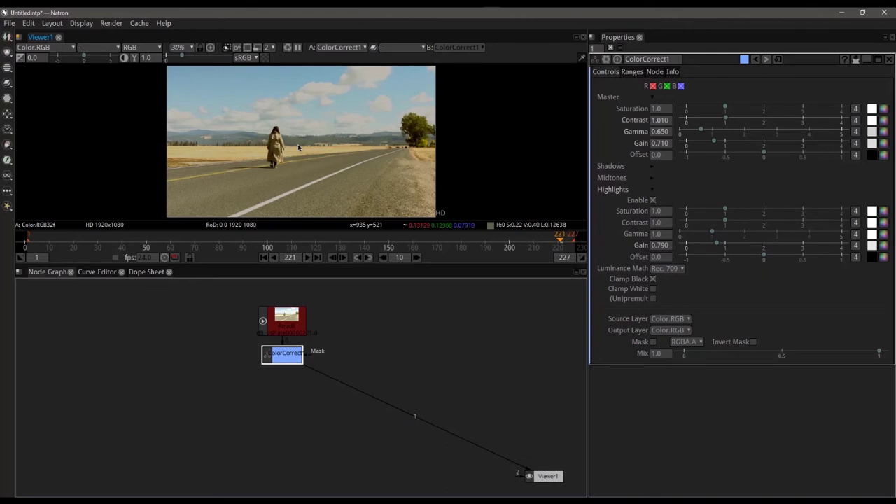
Add a Write node after the colour correction that outputs Birds.jpg in the Indie Rebel pictures folder
left_click(284, 355)
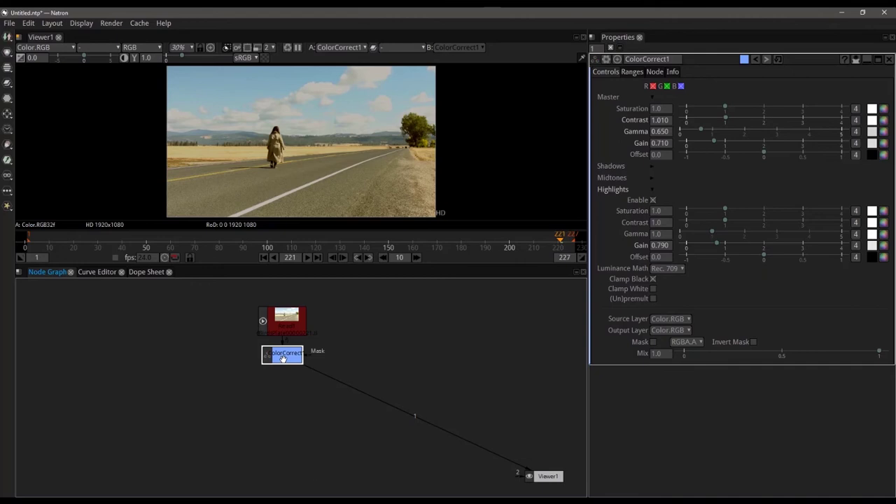
key("w")
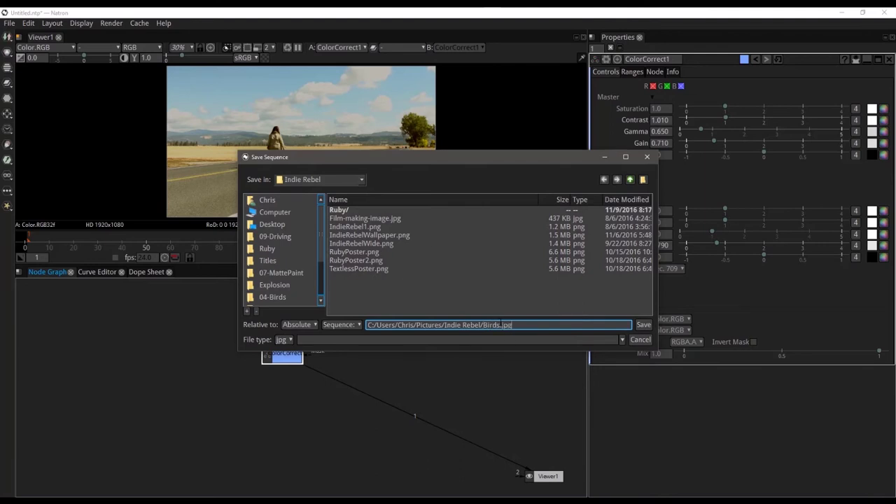
left_click_drag(524, 324, 483, 324)
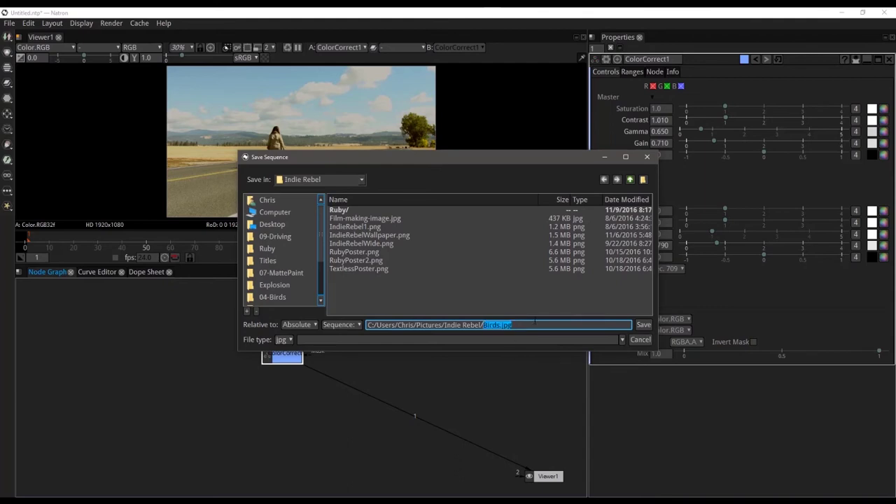
left_click(643, 325)
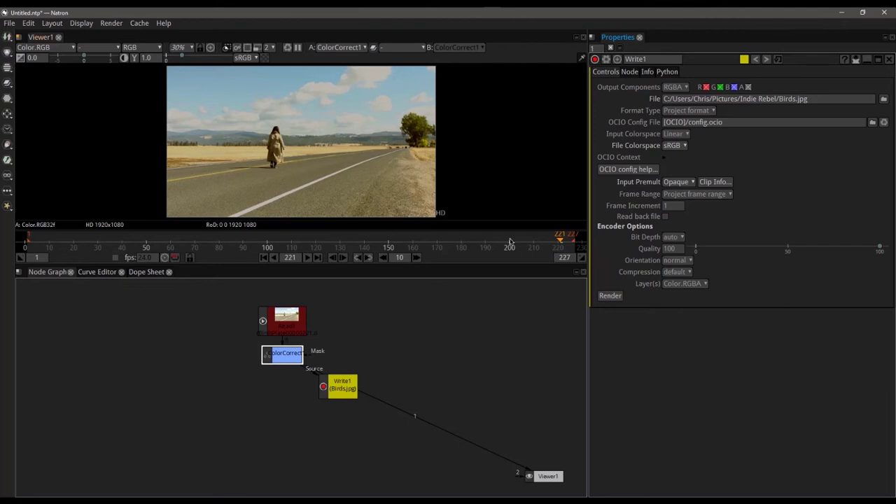
Go to frame 227 and render just that frame, using a manual frame range with first and last frame 227
left_click_drag(562, 239, 576, 239)
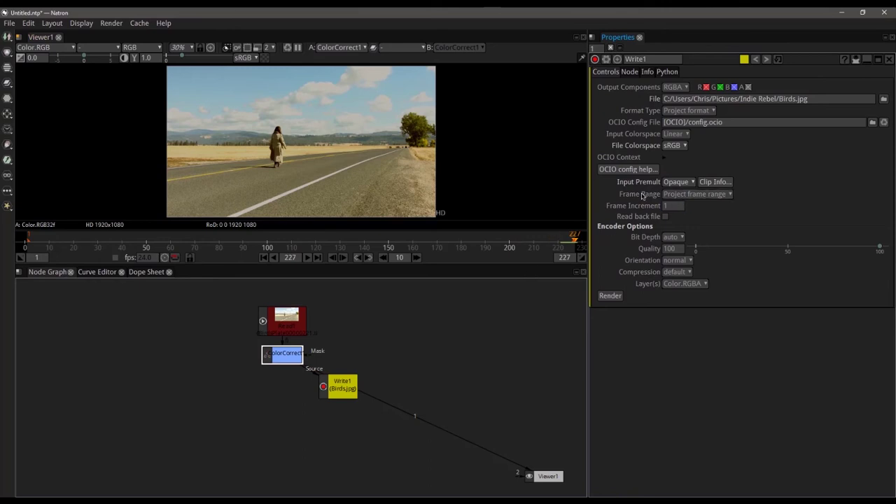
left_click(683, 195)
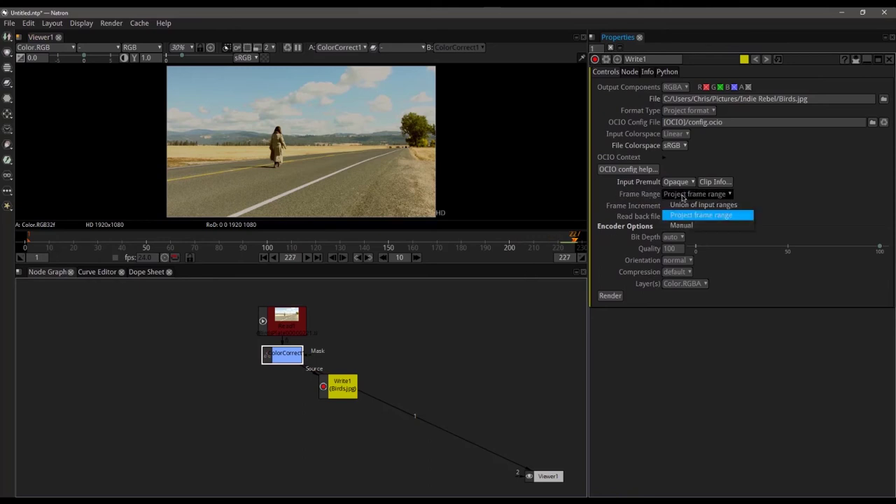
left_click(690, 225)
left_click(675, 206)
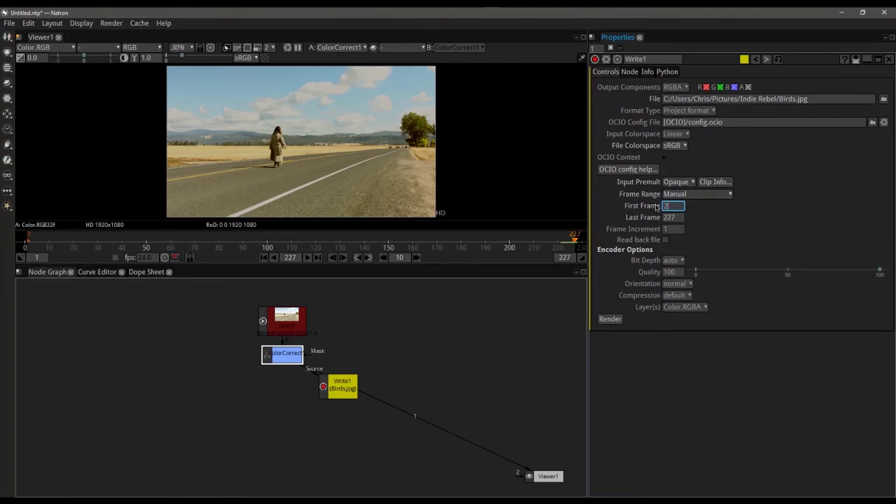
left_click(682, 219)
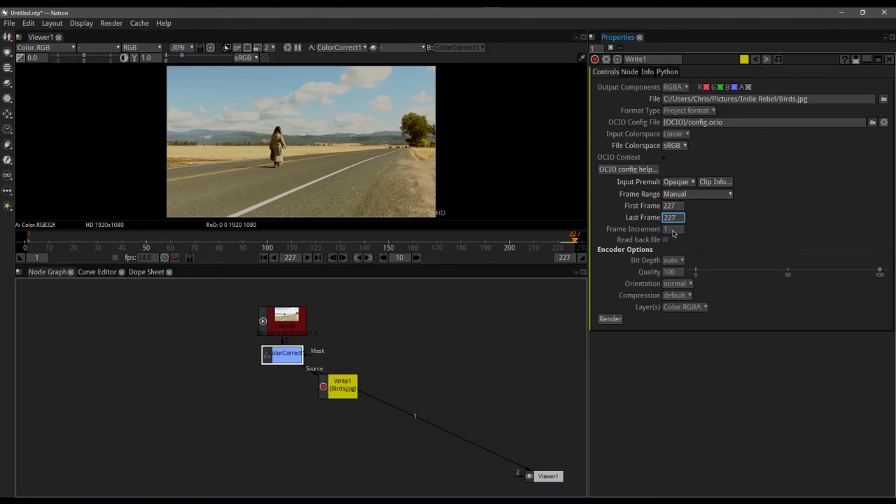
left_click(610, 319)
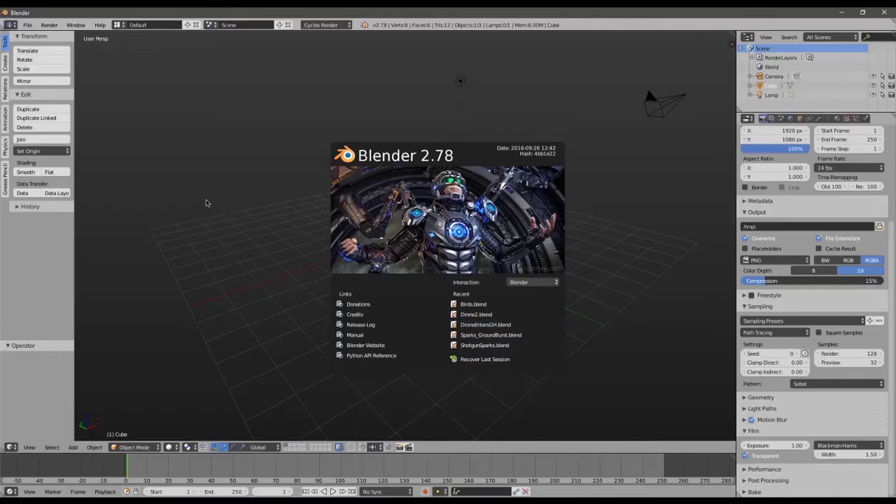
Switch to Blender and open the Birds.blend file from the Blender projects folder
left_click(202, 246)
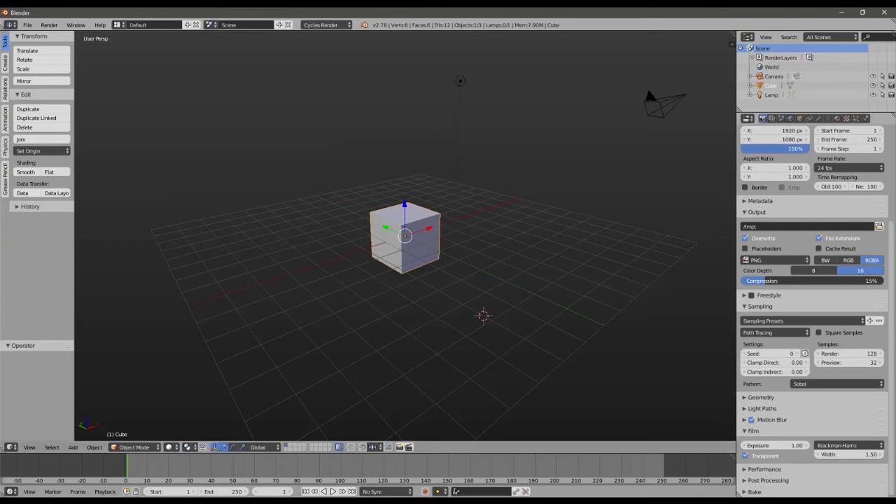
left_click(27, 25)
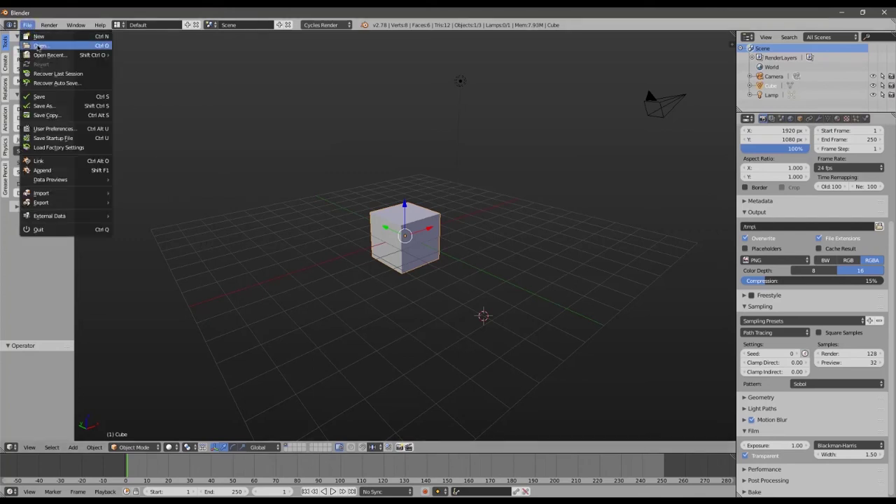
left_click(39, 46)
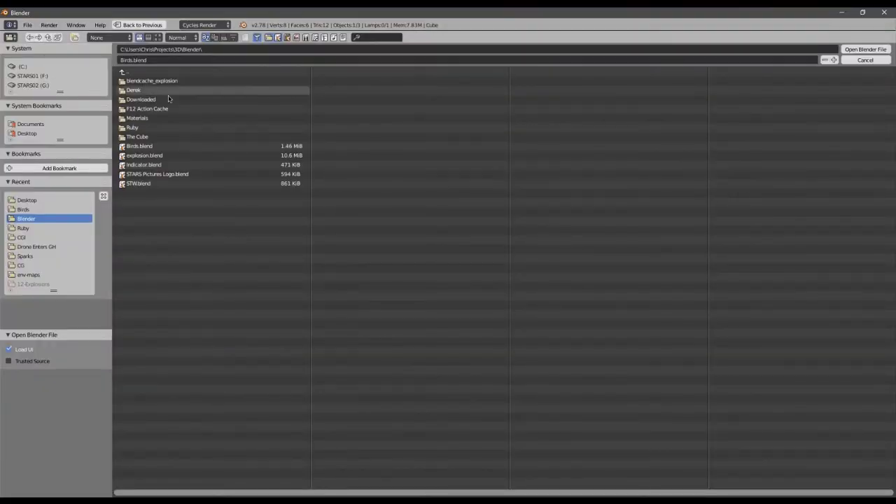
left_click(144, 146)
left_click(865, 49)
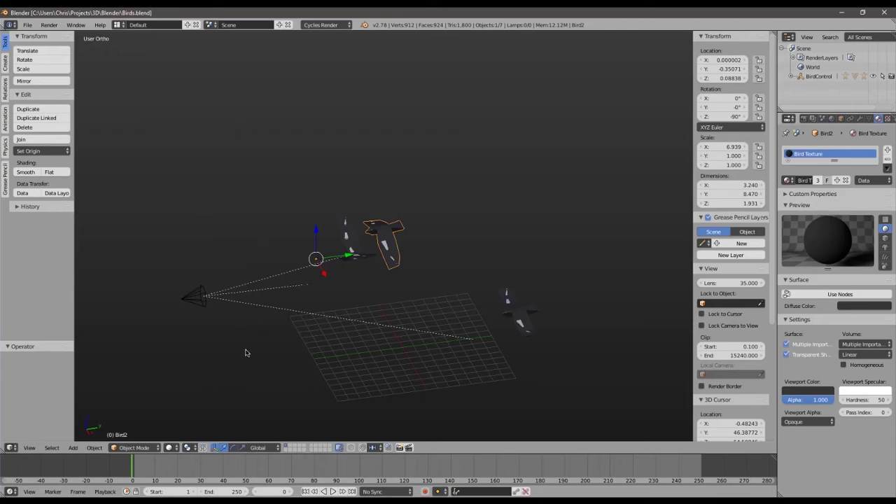
Examine the three bird models from several angles and play their flapping animation
left_click_drag(217, 352, 283, 334)
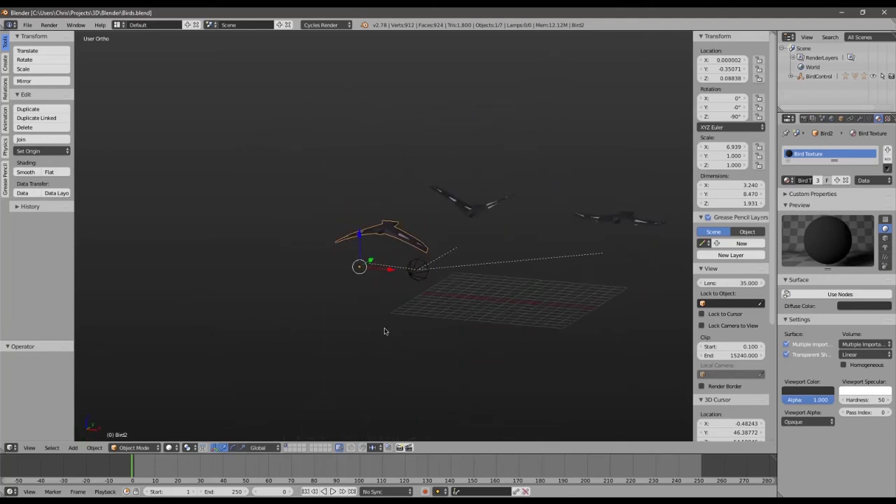
left_click_drag(567, 308, 470, 303)
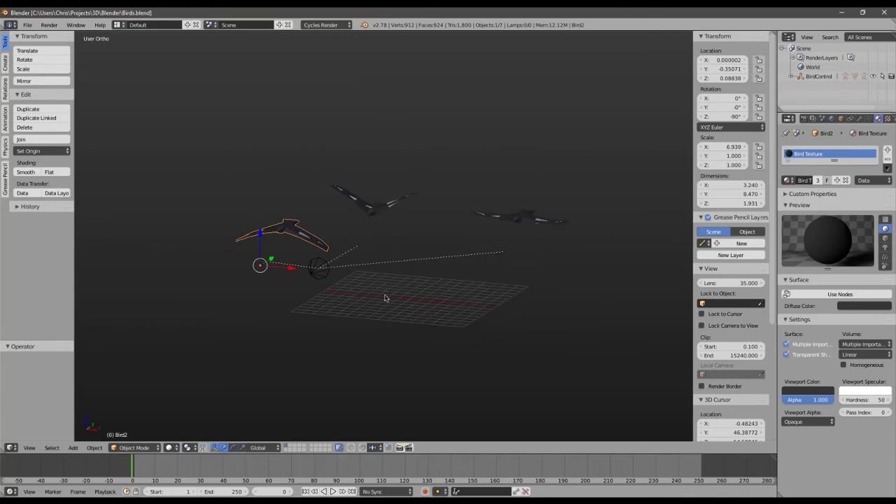
left_click_drag(386, 307, 384, 284)
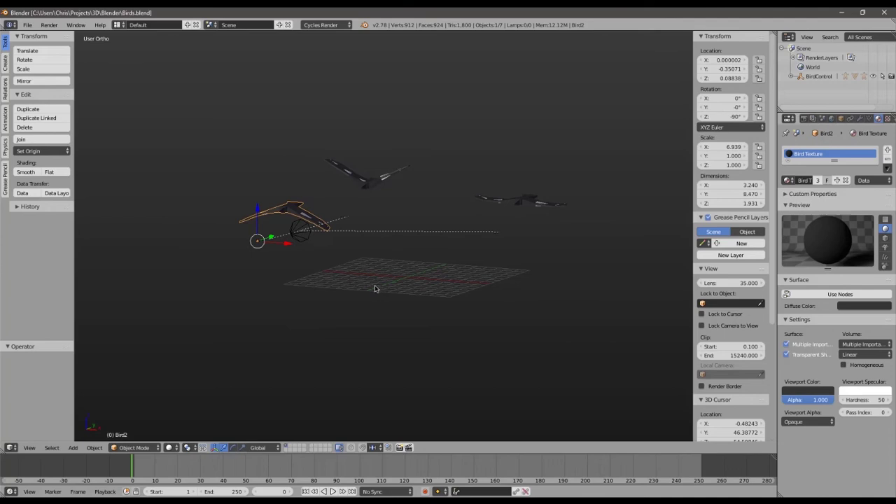
mouse_move(438, 280)
left_mouse_down()
mouse_move(358, 266)
mouse_move(392, 286)
mouse_move(478, 284)
mouse_move(356, 278)
mouse_move(425, 282)
left_mouse_up()
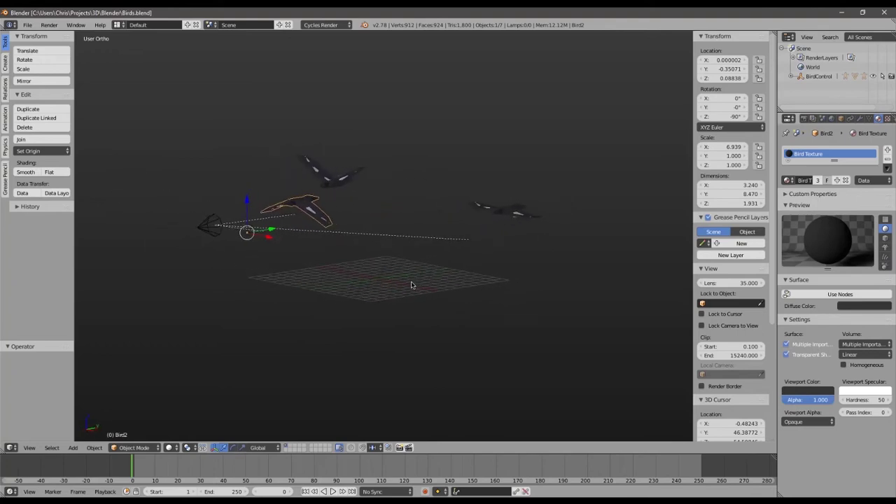
key("alt+a")
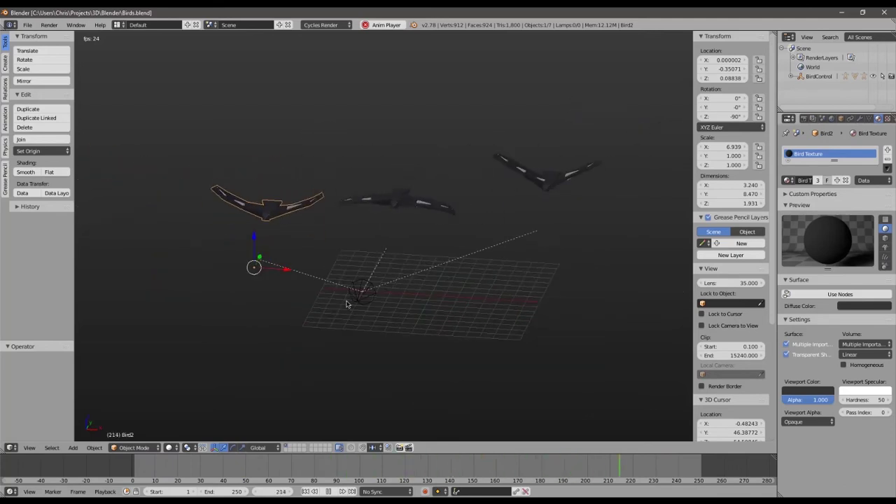
Move the BirdControl object about 14.3 units along the Y axis, carrying its attached birds, and stop the animation playback
right_click(360, 292)
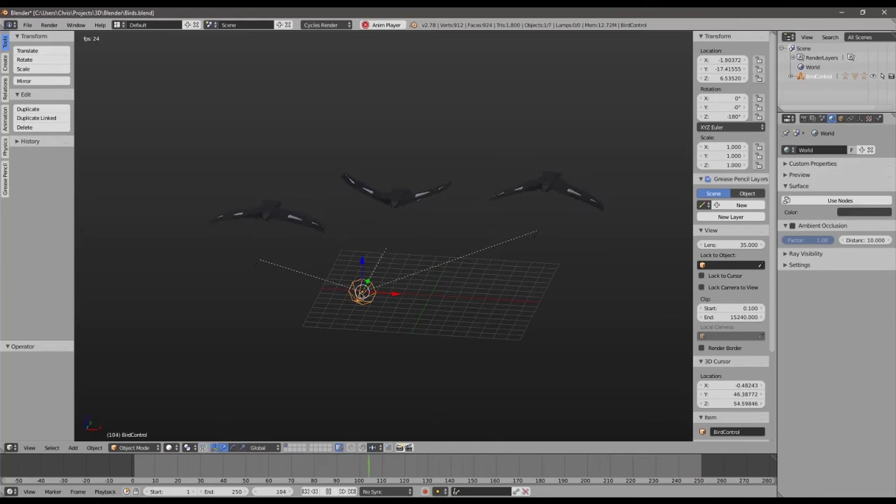
left_click(291, 300)
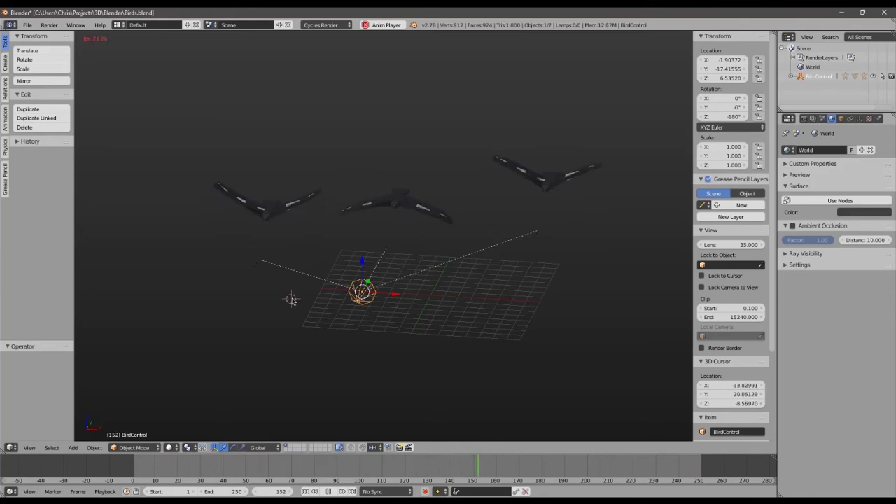
left_click(393, 327)
left_click(526, 333)
left_click(524, 296)
left_click(436, 348)
left_click(503, 292)
left_click(524, 345)
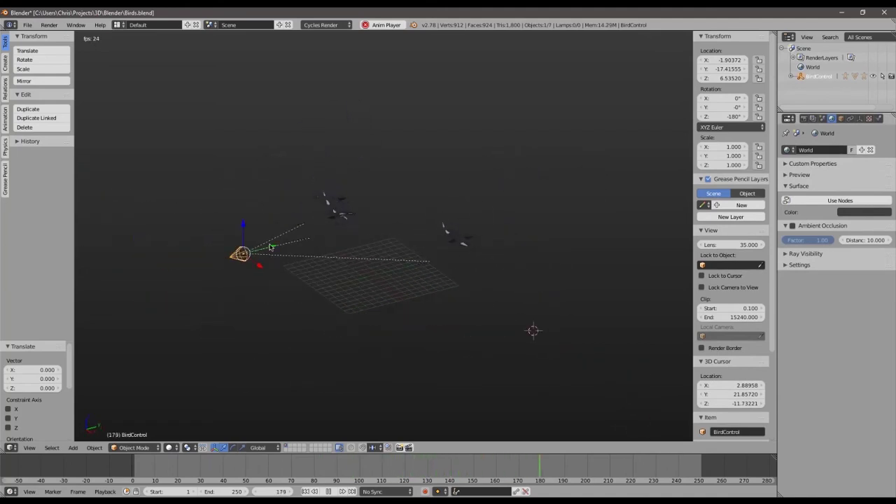
key("g")
key("y")
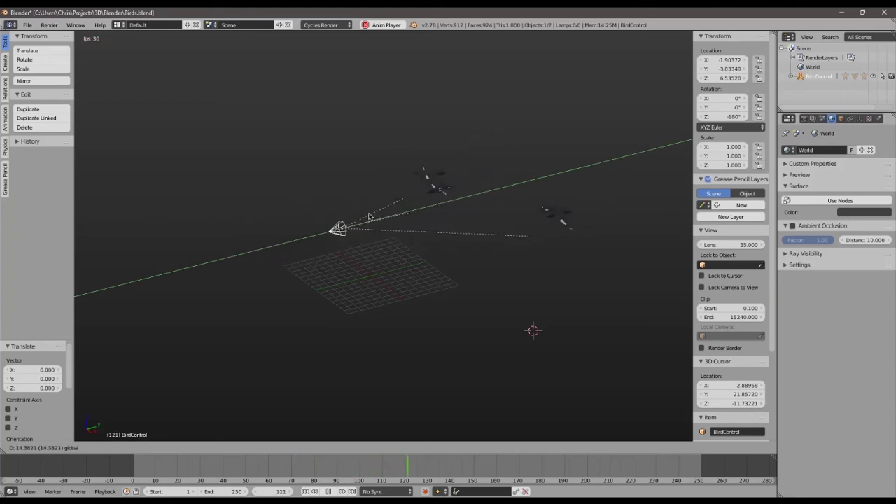
left_click(369, 216)
key("Escape")
mouse_move(299, 307)
left_mouse_down()
mouse_move(336, 306)
mouse_move(361, 268)
mouse_move(329, 266)
mouse_move(300, 300)
mouse_move(161, 306)
mouse_move(354, 308)
mouse_move(416, 296)
mouse_move(338, 273)
mouse_move(314, 301)
mouse_move(287, 276)
mouse_move(294, 302)
left_mouse_up()
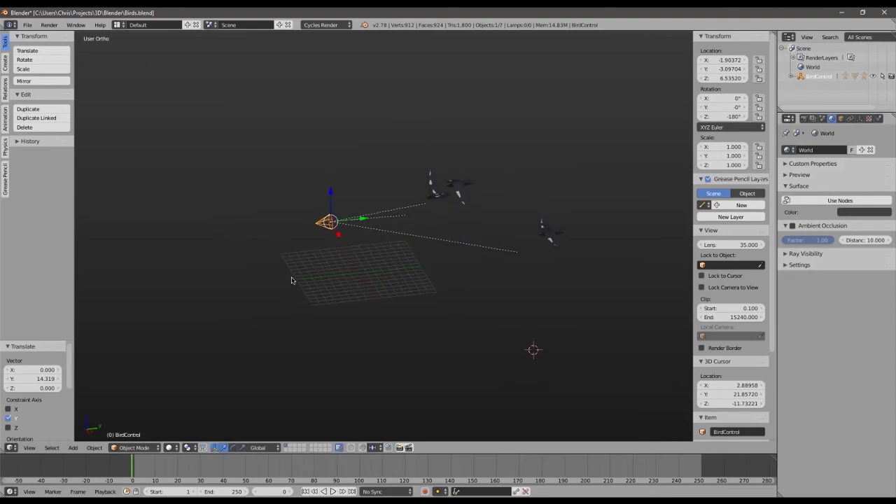
Add a camera and, in the top view, move it away from the birds to about X 130.3, Y -141.1
key("shift+a")
mouse_move(290, 279)
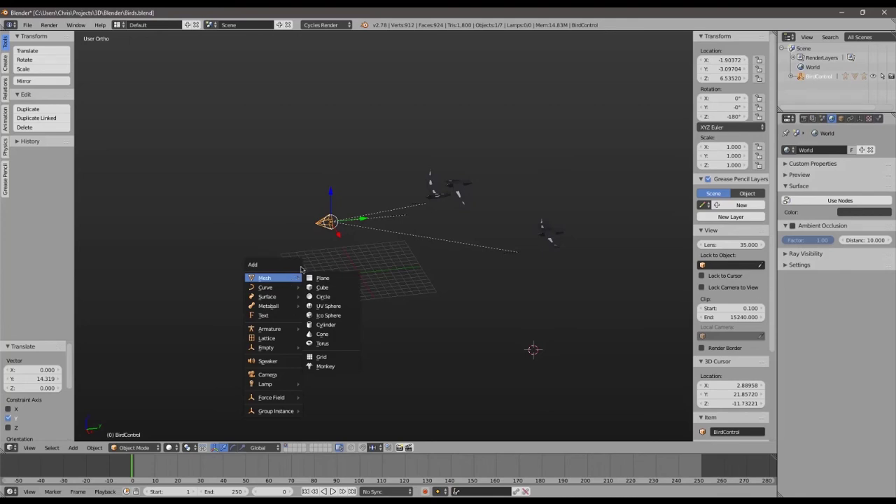
left_click(279, 375)
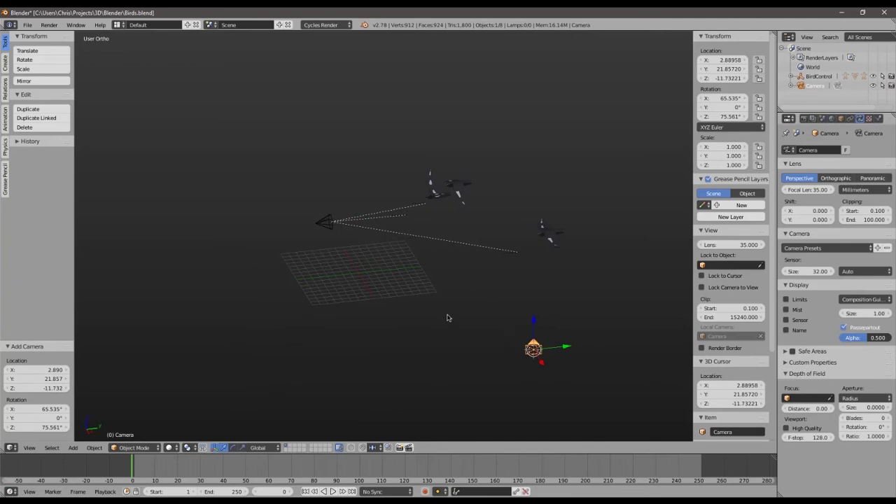
key("KP_7")
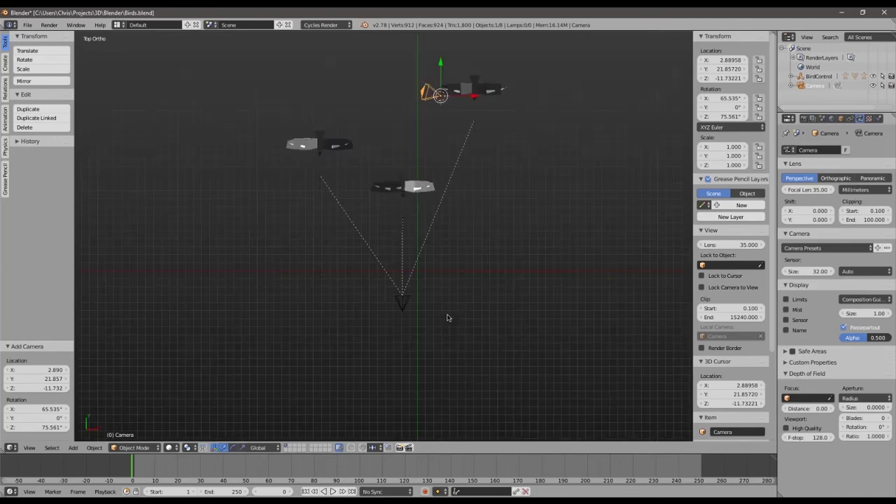
scroll(417, 322, "down", 6)
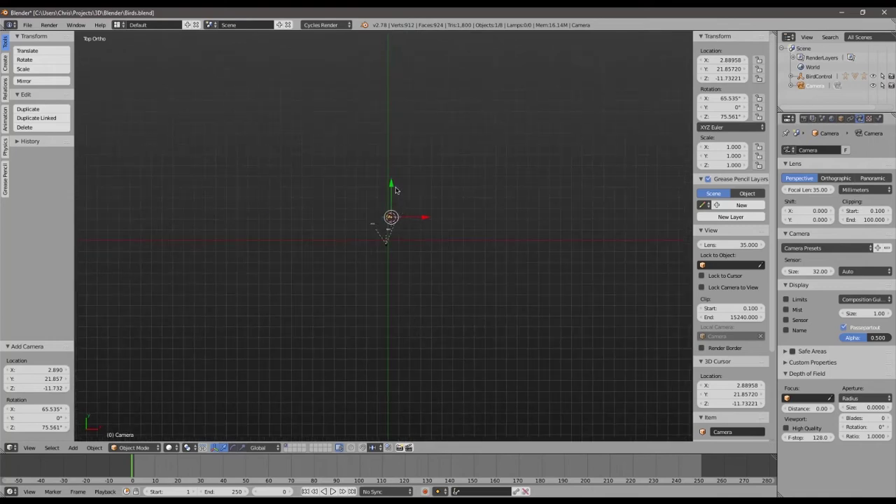
key("g")
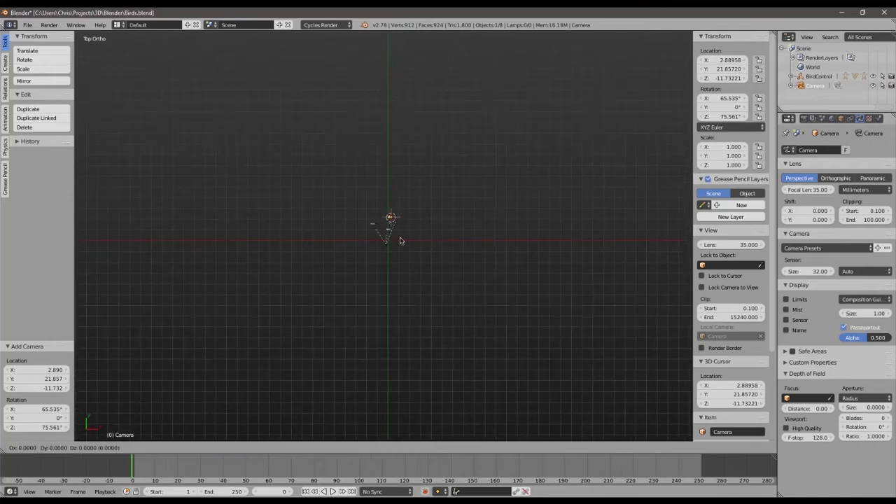
left_click(532, 396)
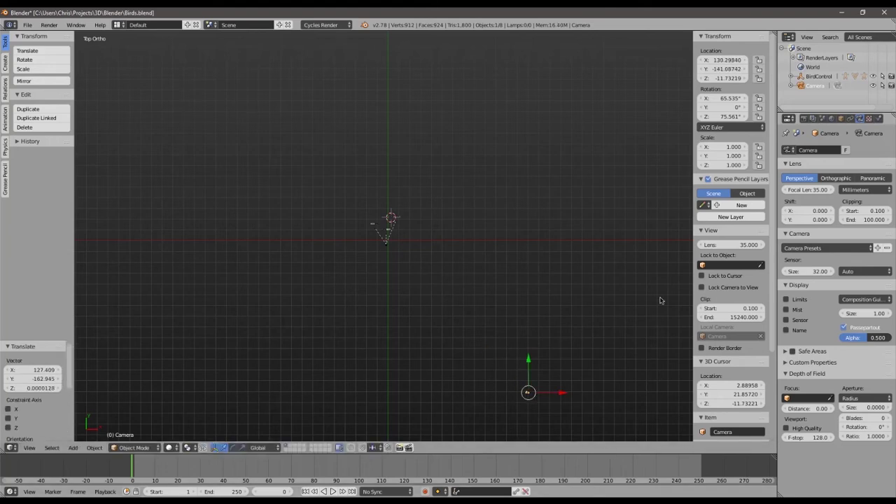
Show the camera's limits and rotate the camera about 42.5° in the top view, aiming it towards the birds
left_click(803, 118)
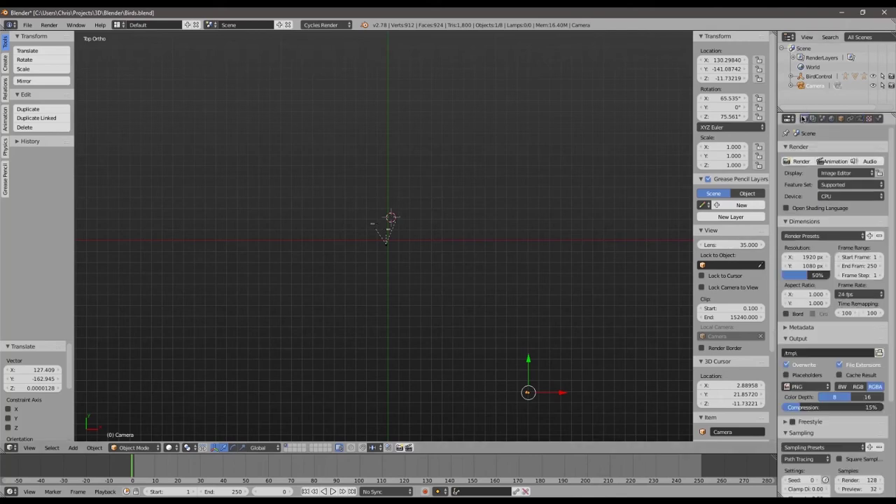
left_click(860, 119)
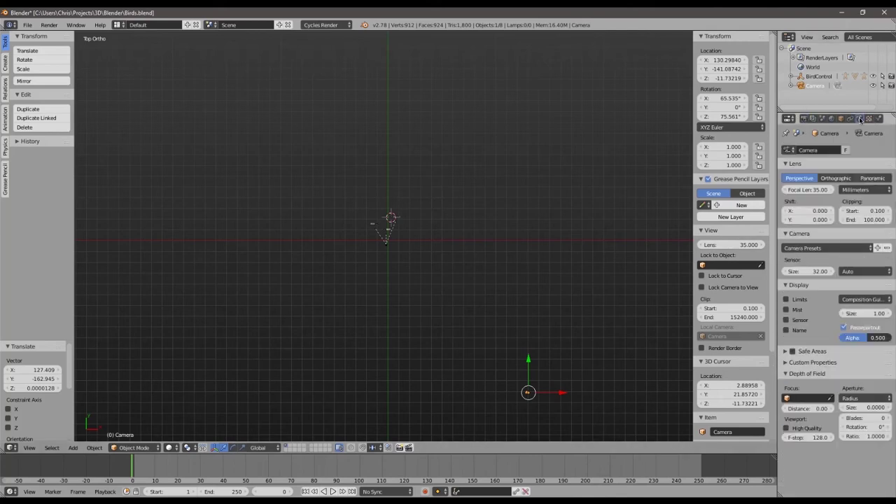
left_click(792, 300)
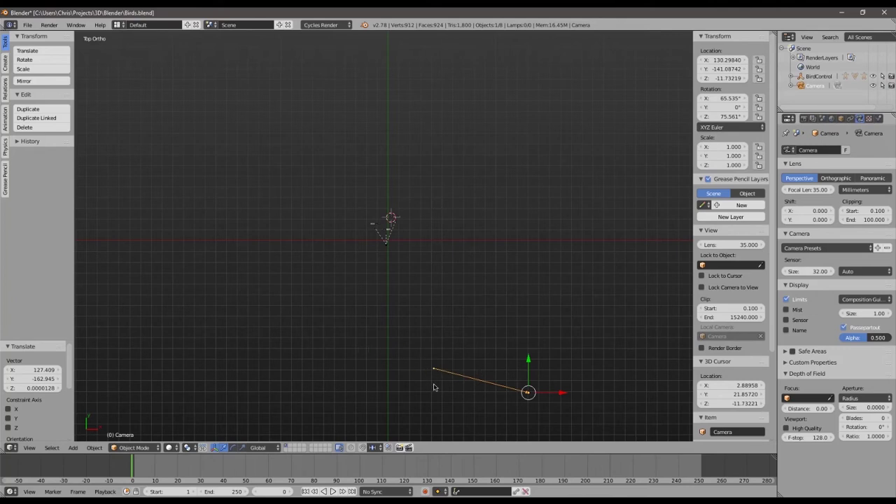
key("r")
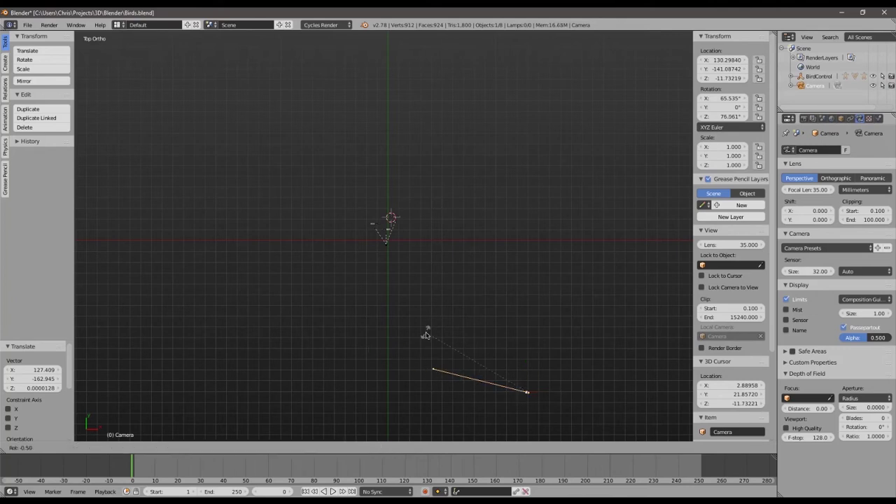
left_click(496, 285)
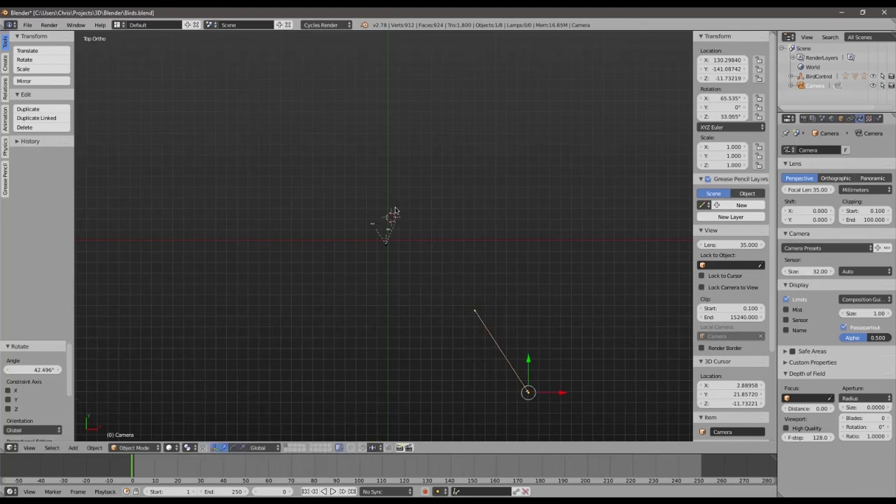
Set the camera's clipping end to 50000 and check the scene through the camera
key("KP_0")
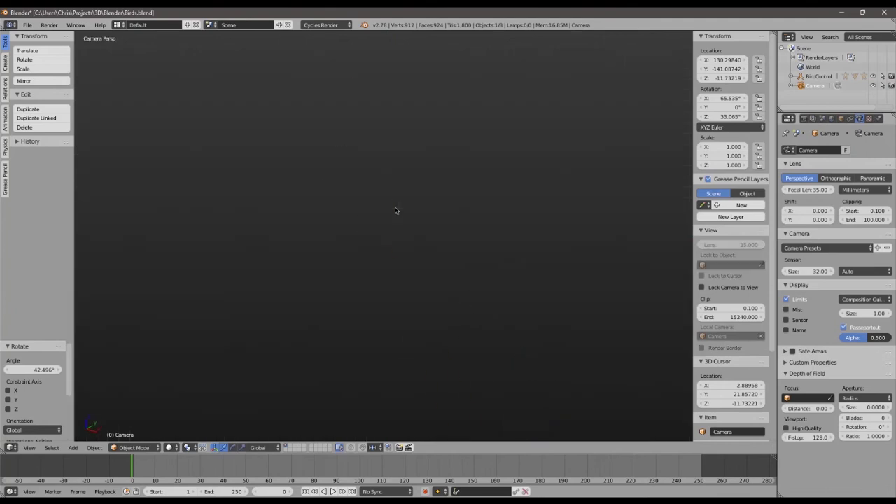
key("KP_0")
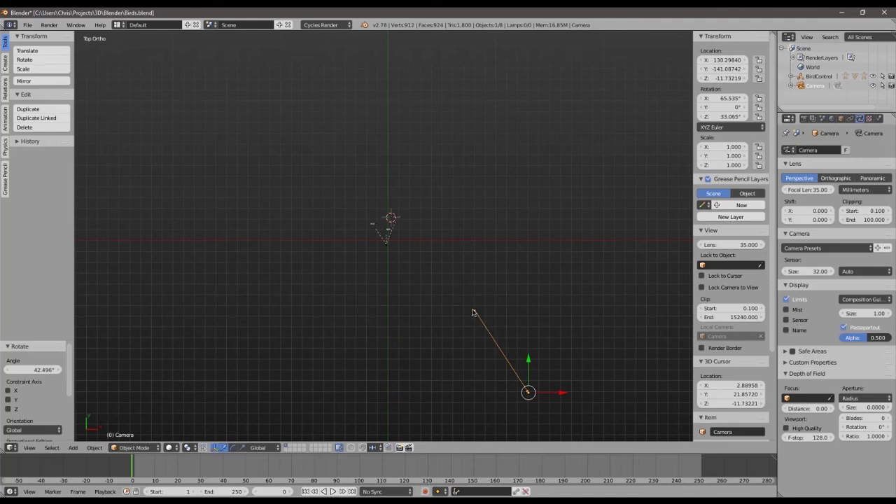
left_click(867, 219)
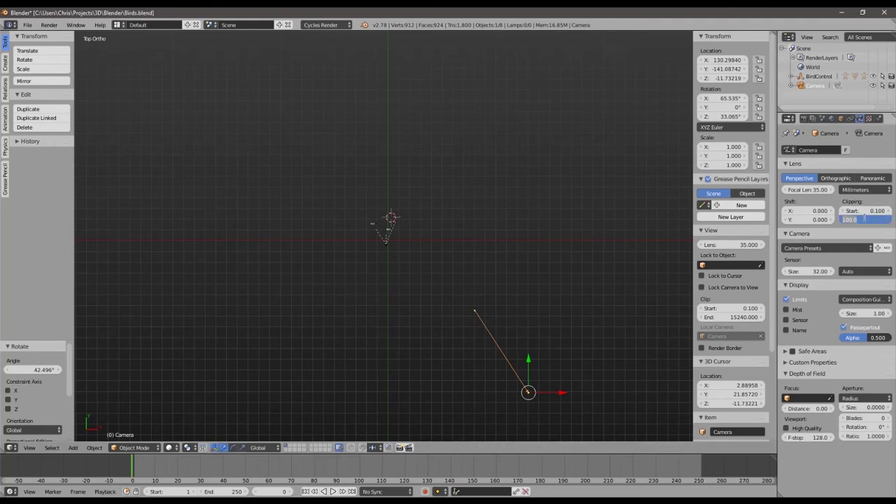
type("50000")
key("Return")
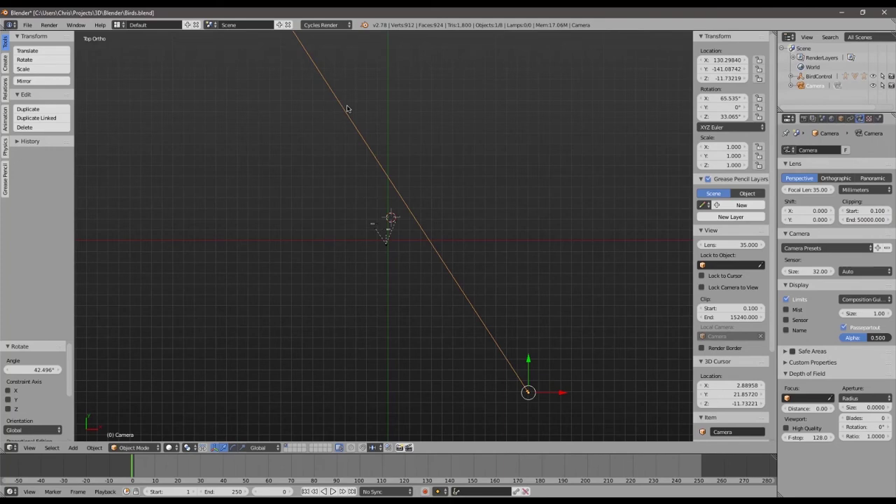
key("KP_0")
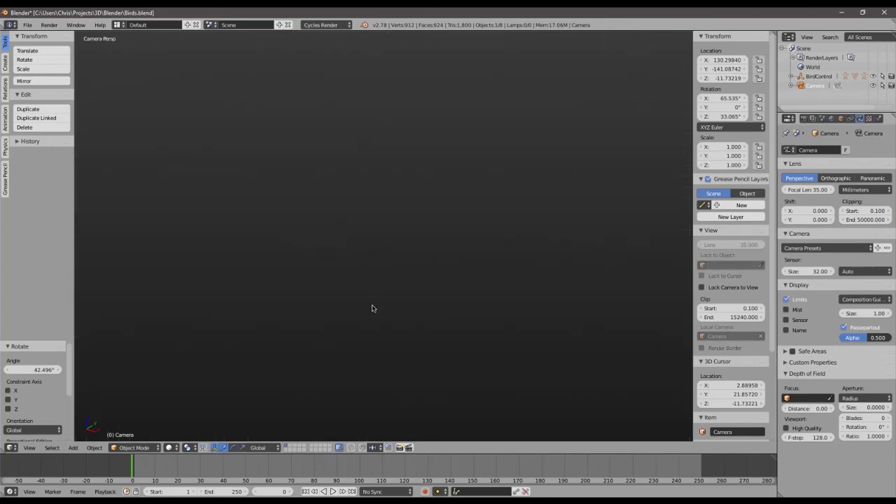
Rotate the camera about 46.4° in the front view to aim at the birds, checking from the top, right and camera views
key("KP_1")
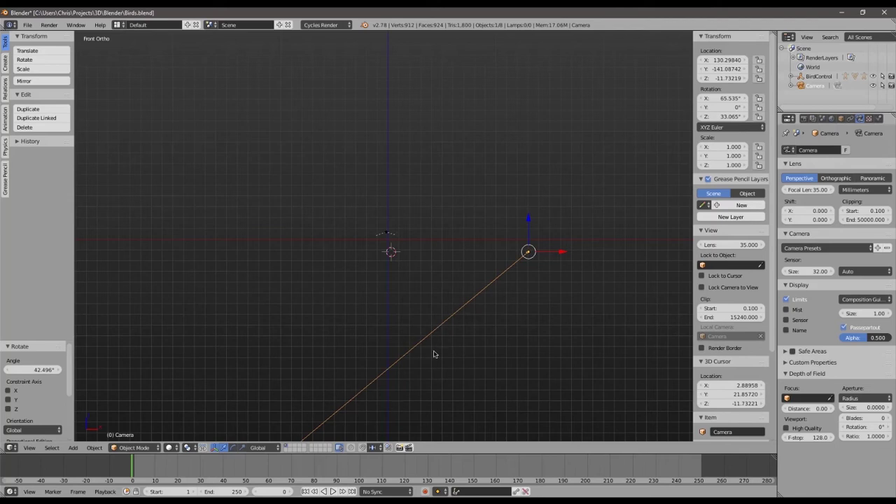
key("r")
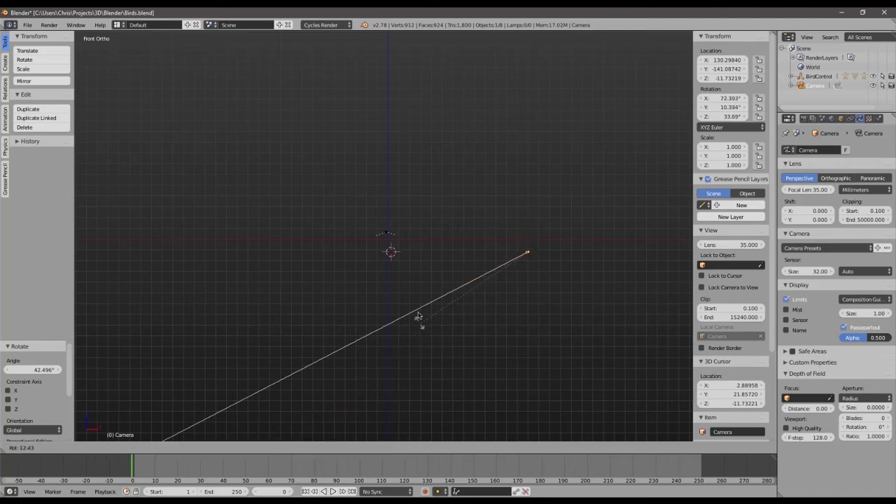
left_click(419, 253)
key("KP_7")
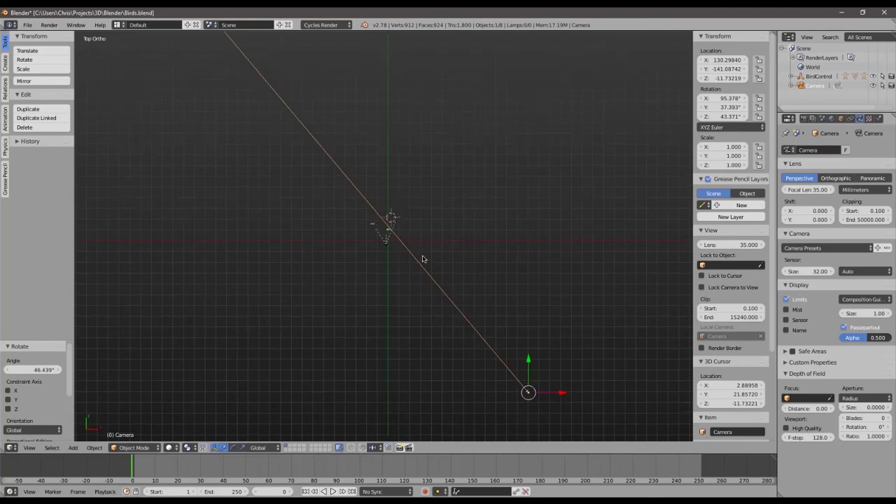
key("KP_3")
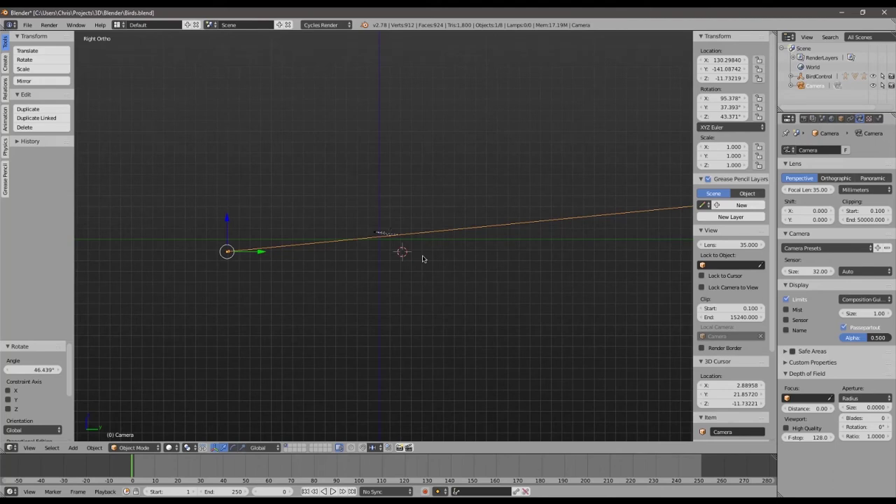
key("KP_0")
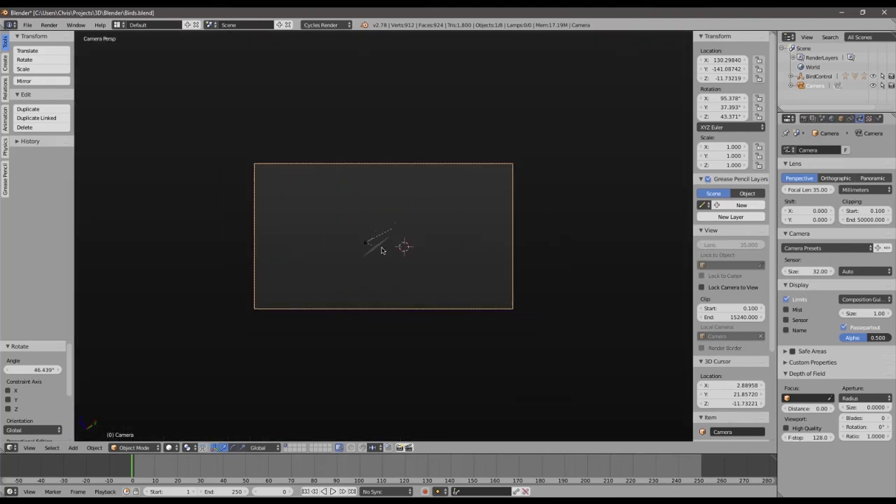
Select the camera in the camera view and roll it about -37.2° to level the horizon of the shot
scroll(381, 251, "up", 2)
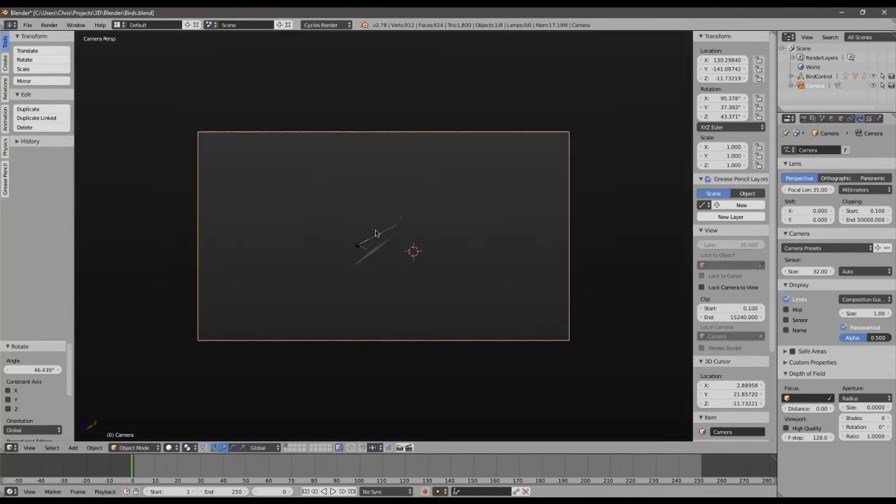
scroll(376, 233, "up", 2)
right_click(356, 222)
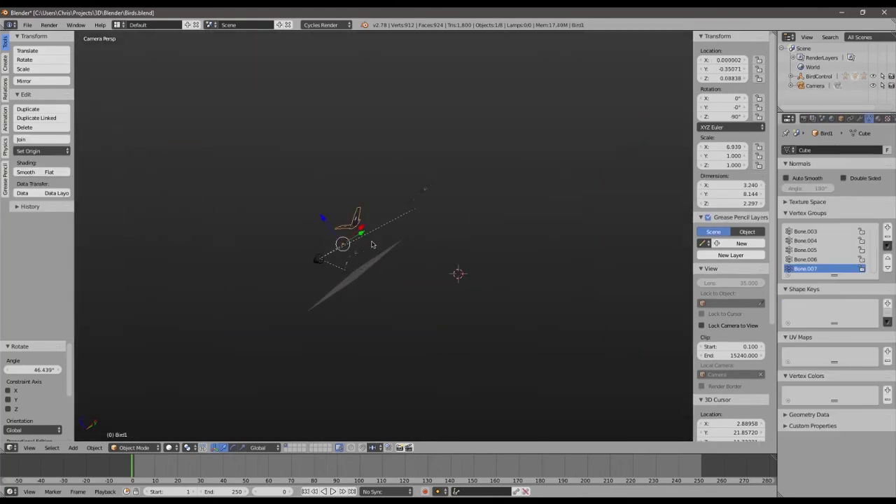
scroll(371, 245, "down", 3)
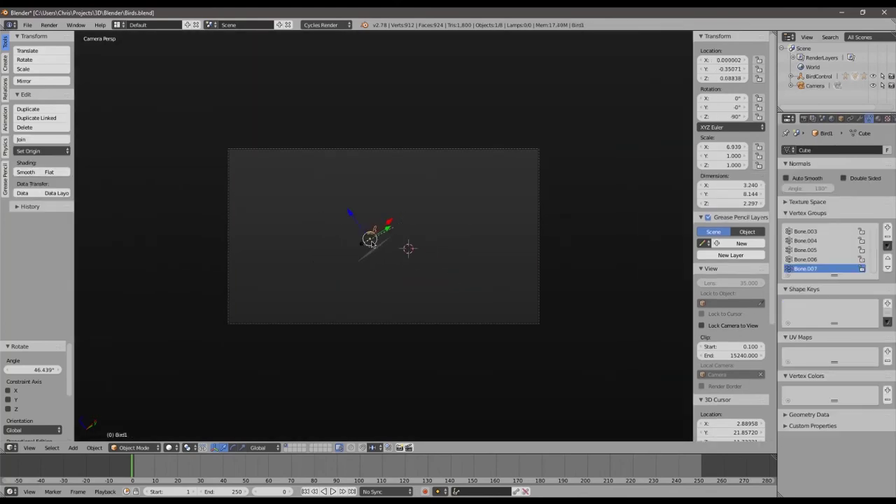
right_click(393, 329)
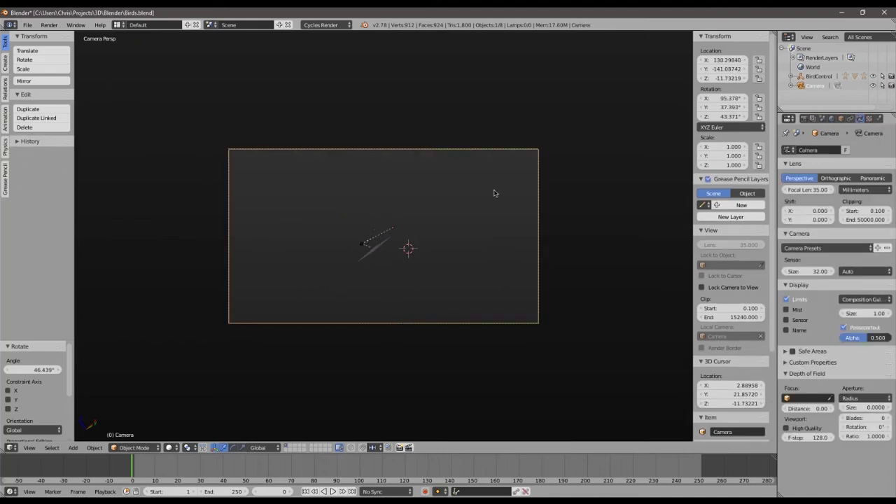
key("r")
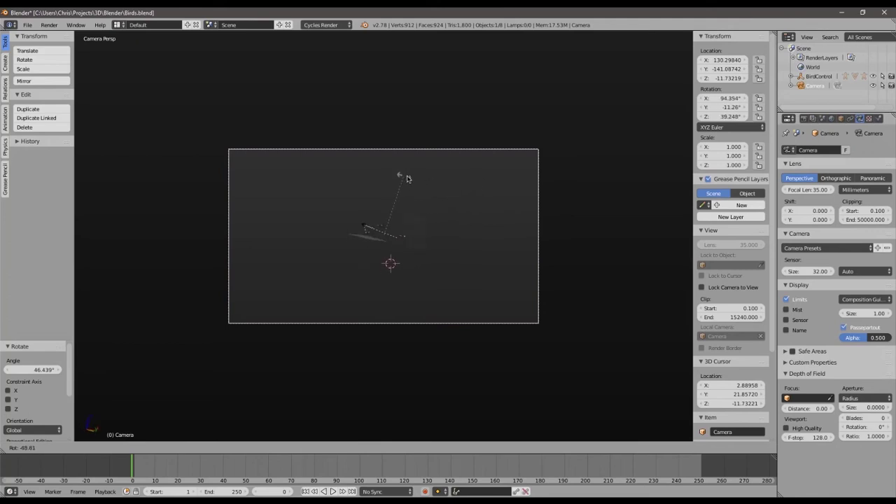
left_click(418, 181)
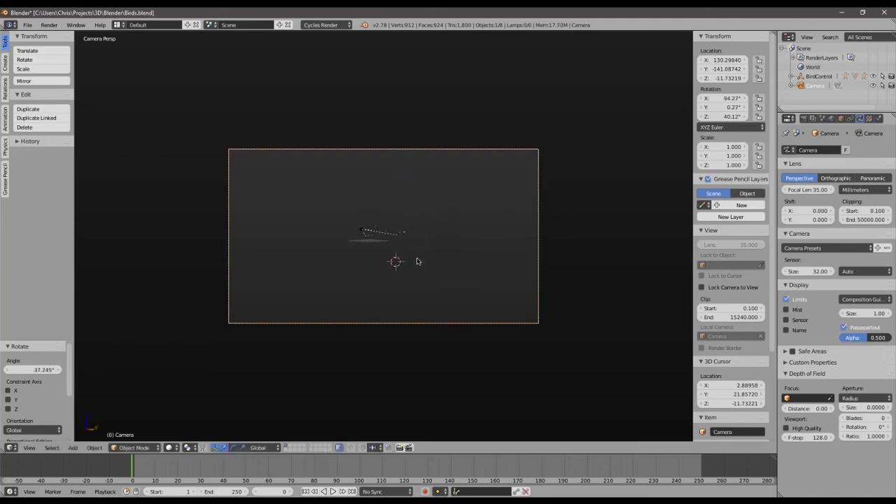
Fit the camera frame to the 3D view and hide the view properties sidebar
key("Home")
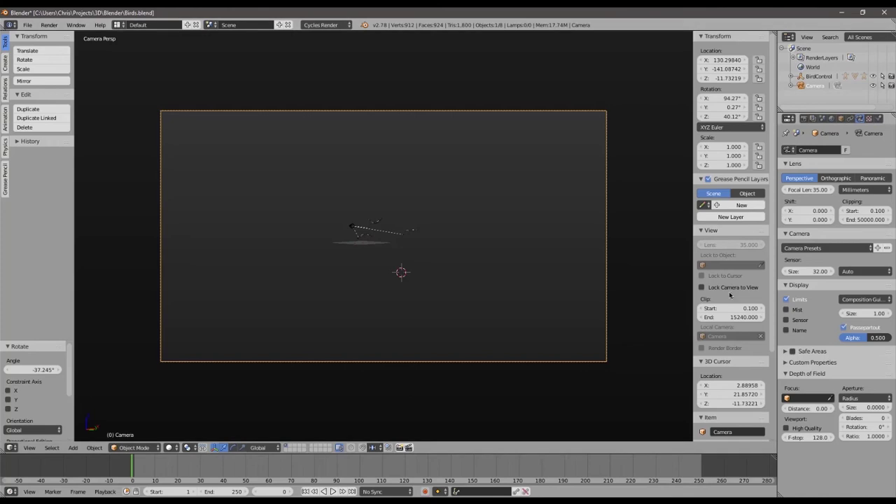
scroll(721, 363, "down", 4)
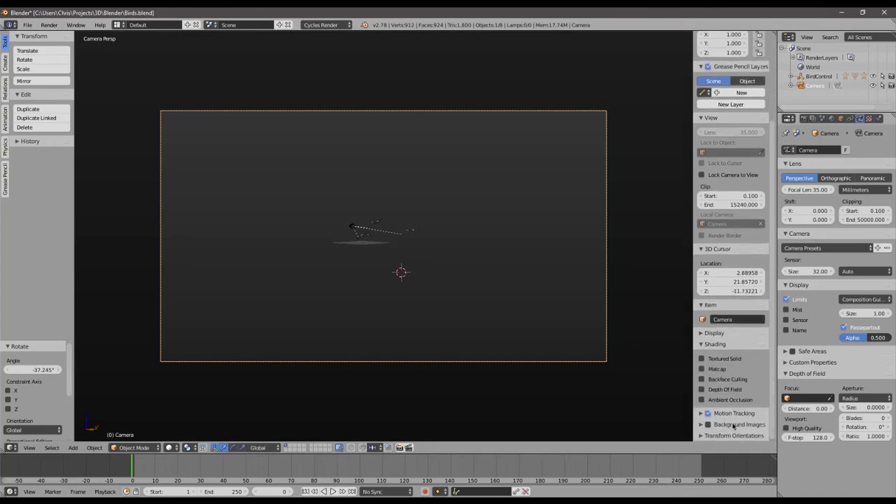
key("n")
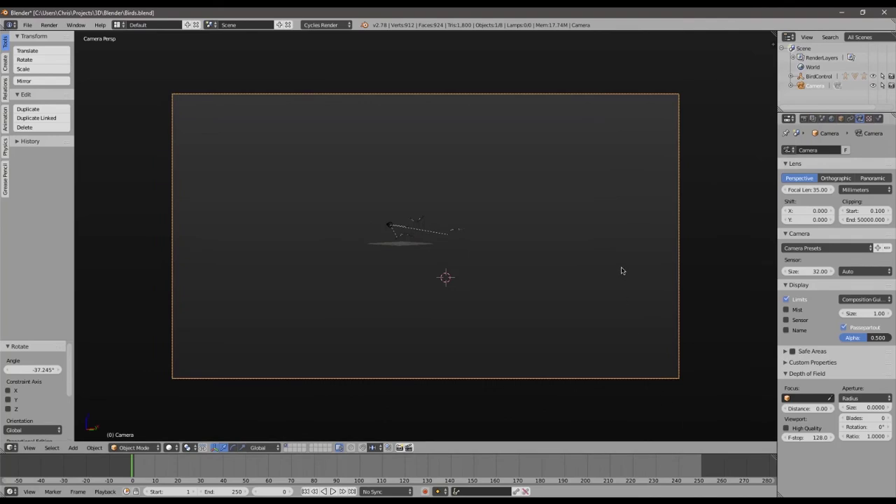
Enable background images for the camera view and expand the empty image slot
key("n")
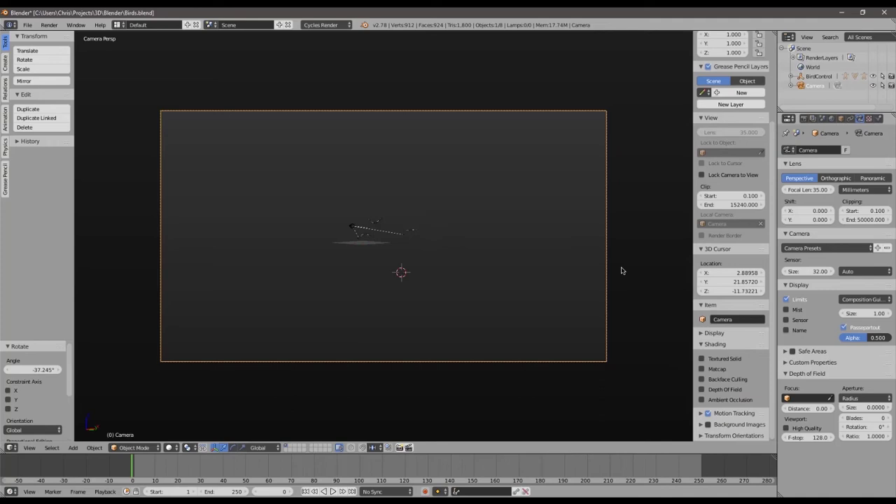
key("n")
key("n")
left_click(708, 427)
scroll(708, 427, "down", 1)
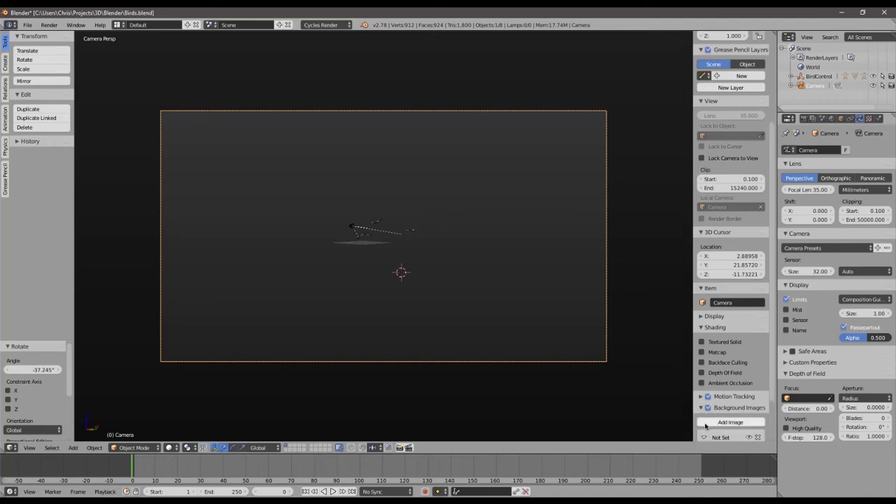
left_click(713, 435)
scroll(712, 434, "down", 3)
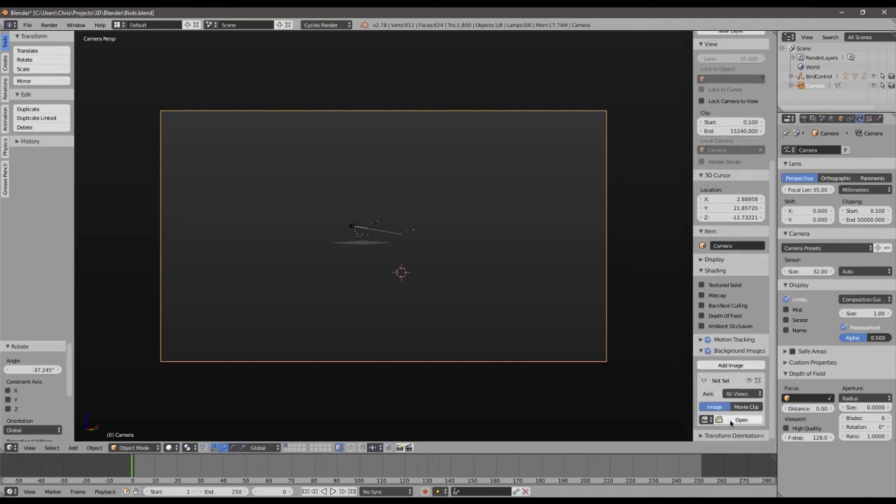
Load Birds.jpg from the Indie Rebel folder in Pictures as the camera view's background image
left_click(740, 420)
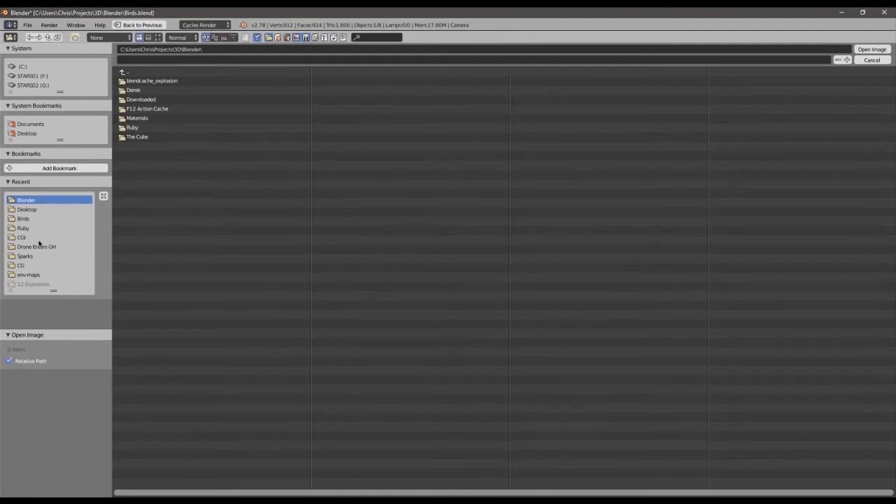
left_click(29, 68)
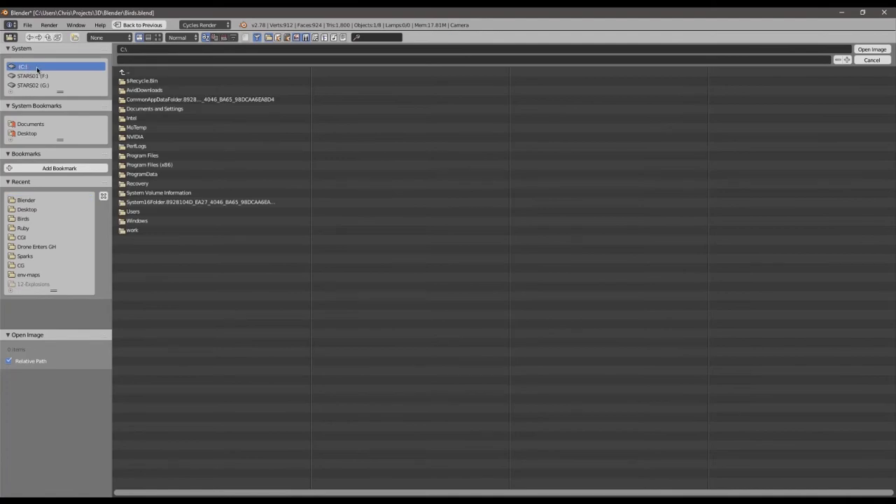
left_click(145, 211)
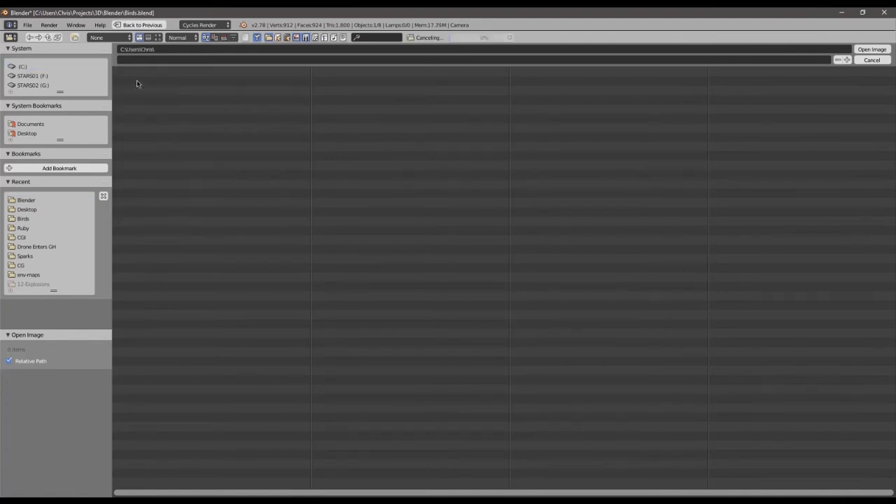
left_click(133, 80)
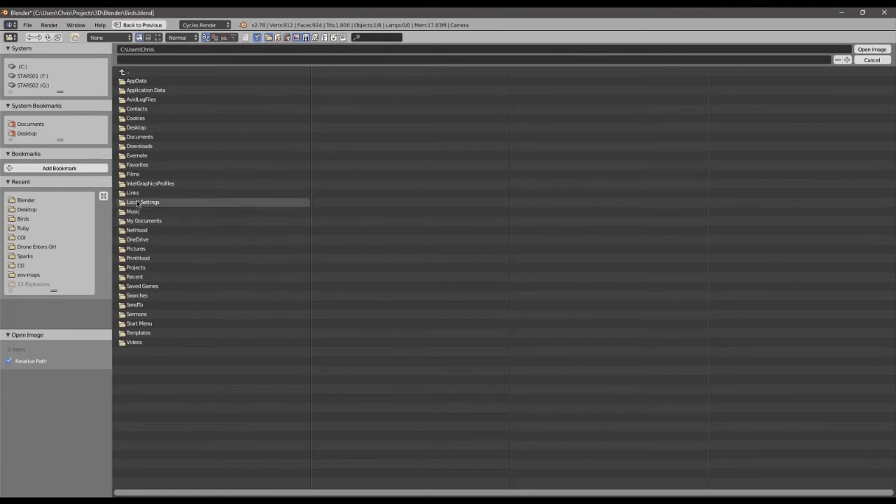
left_click(139, 250)
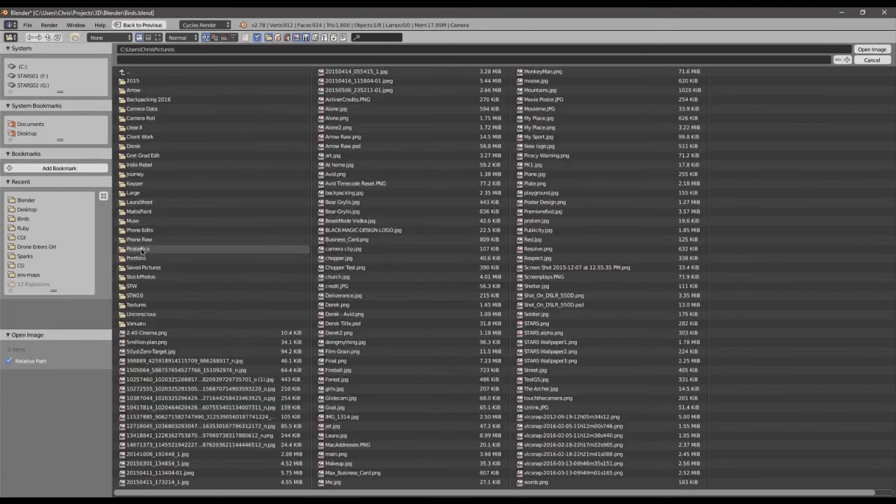
left_click(137, 165)
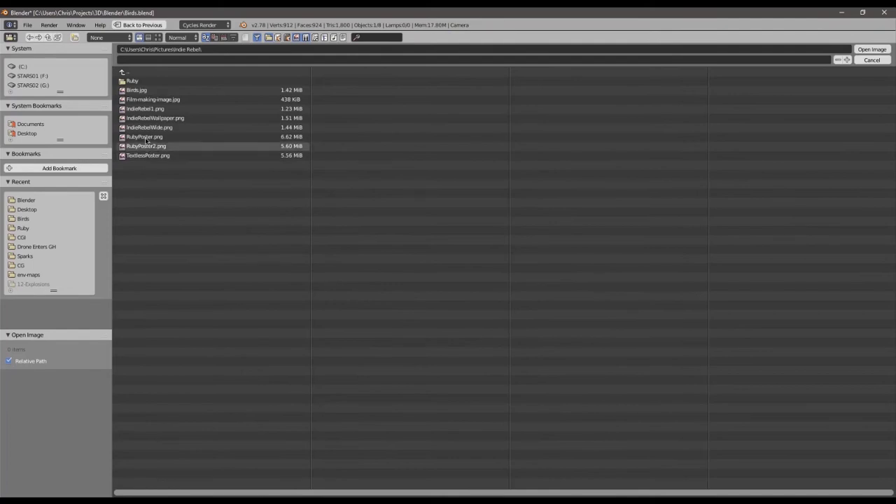
left_click(142, 89)
left_click(871, 49)
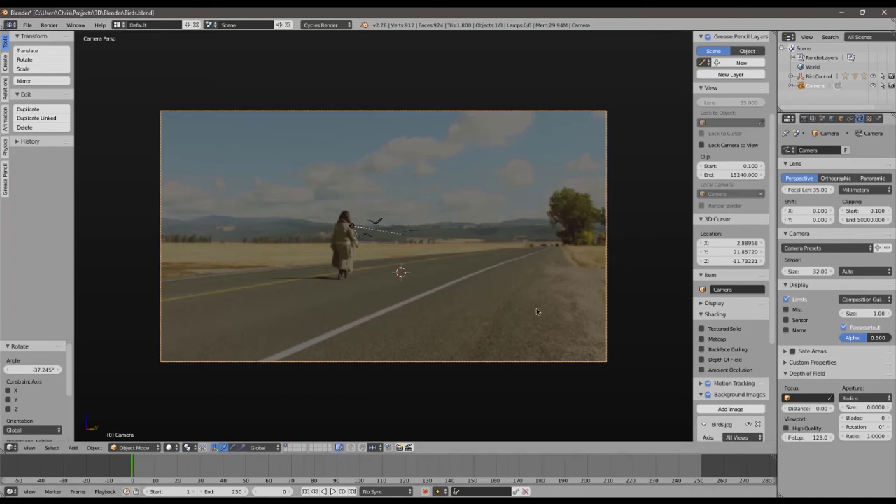
Set the opacity of the Birds.jpg background image to 1.000
scroll(745, 394, "down", 1)
scroll(745, 396, "down", 8)
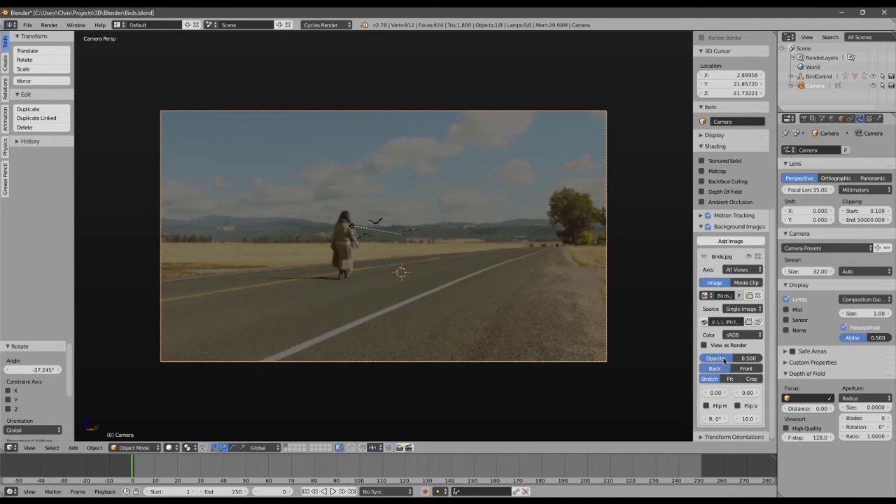
left_click_drag(735, 361, 765, 361)
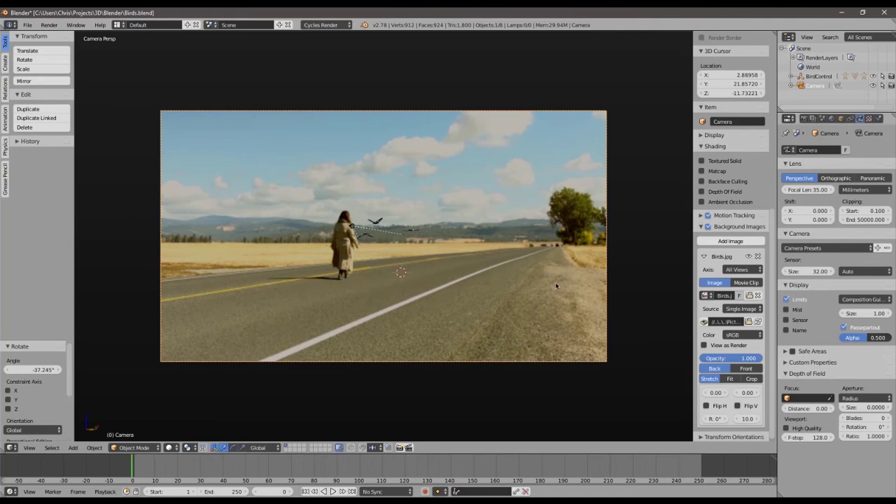
Lock the camera to the view, orbit it and move it about 97, -91, -34 to place the birds in the sky beside the tree
scroll(750, 241, "up", 8)
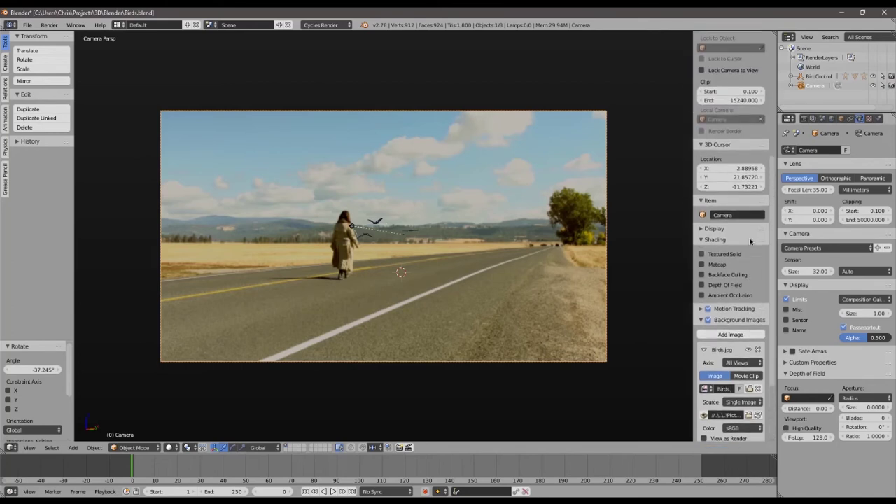
scroll(749, 241, "up", 2)
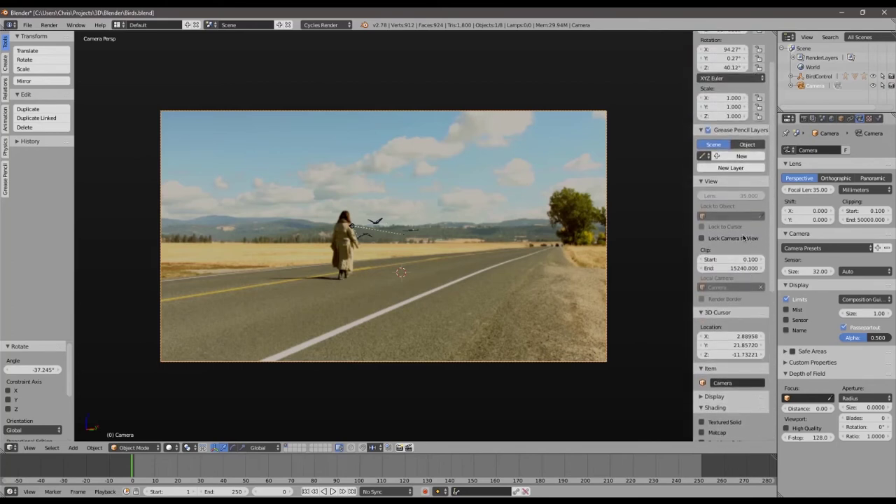
left_click(701, 240)
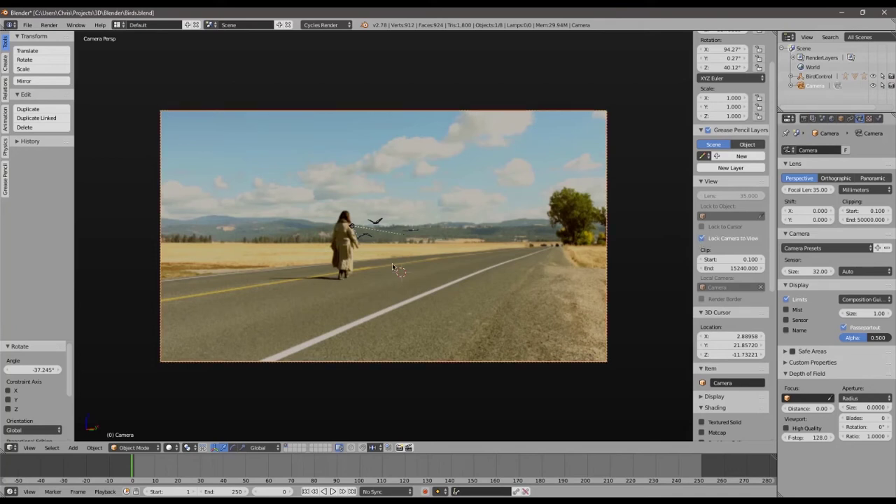
left_click_drag(511, 264, 396, 274)
key("g")
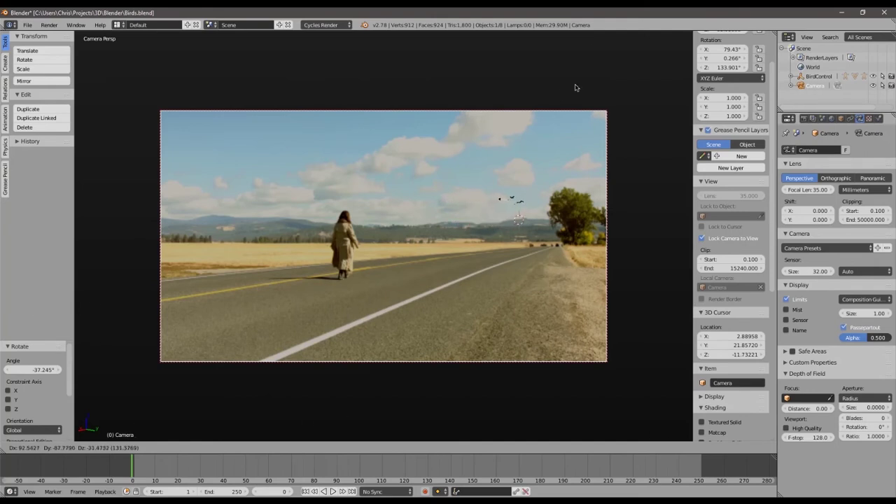
left_click(191, 273)
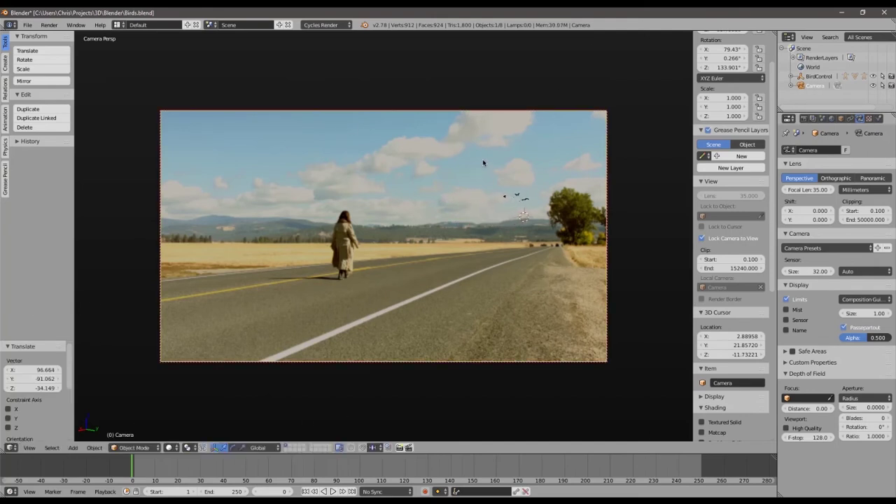
Select the BirdControl empty and insert a Location keyframe at frame 0
right_click(504, 199)
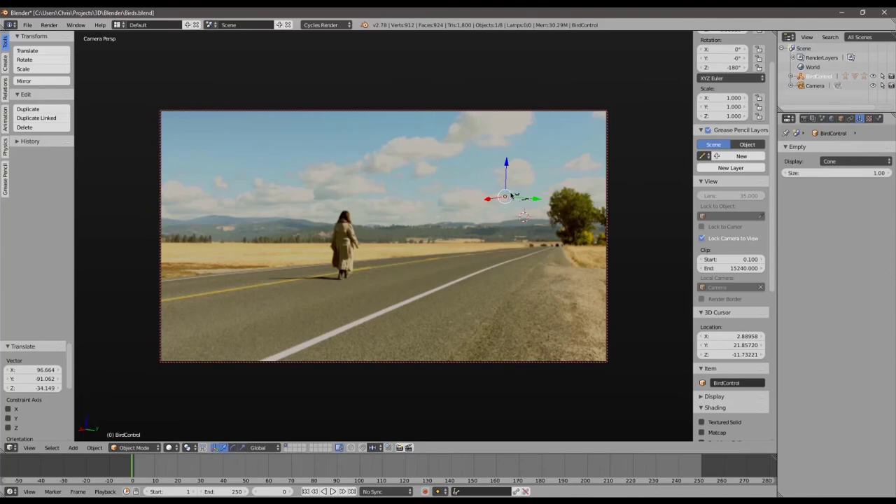
left_click(818, 86)
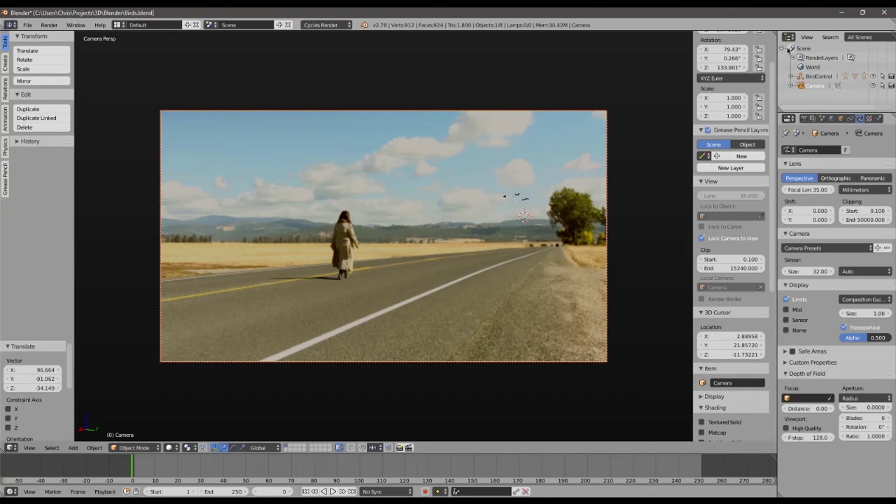
left_click(817, 77)
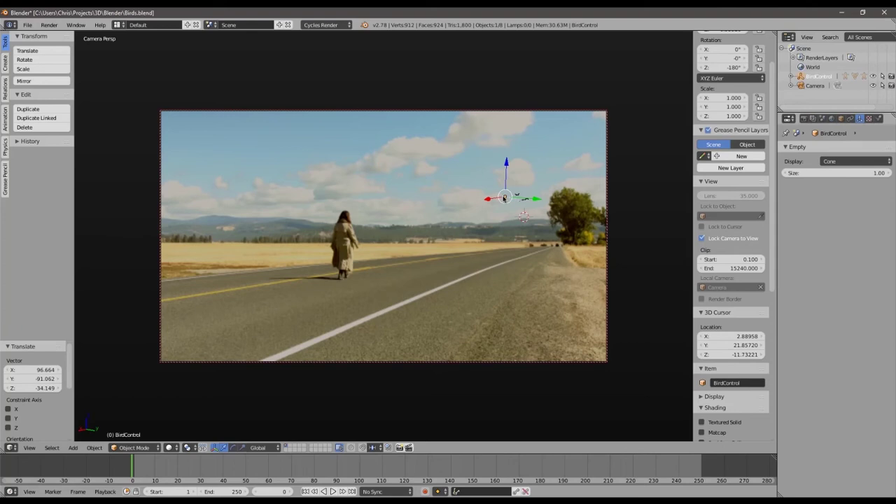
key("i")
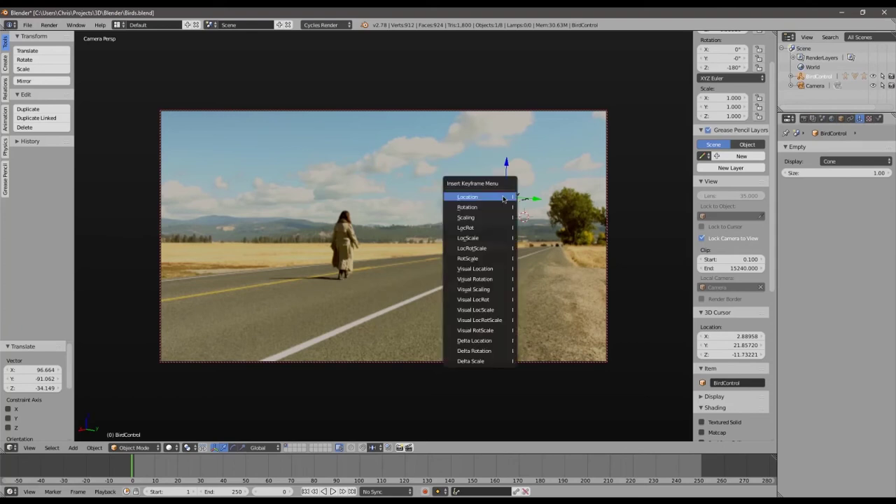
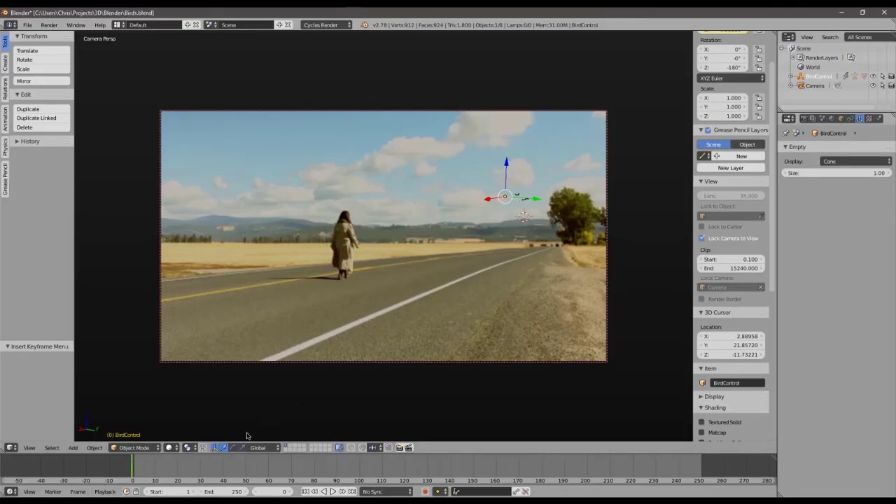
Set the animation's end frame to 227 and make frame 227 the current frame
left_click(237, 492)
type("2")
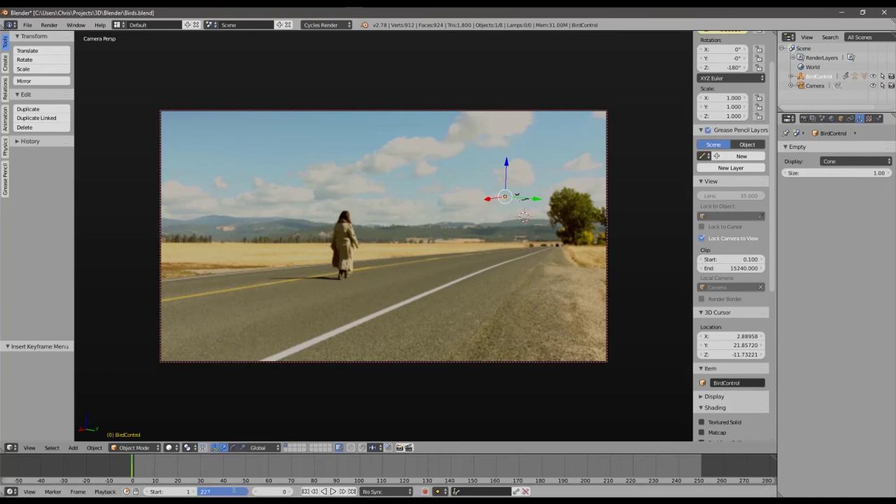
type("27")
key("Return")
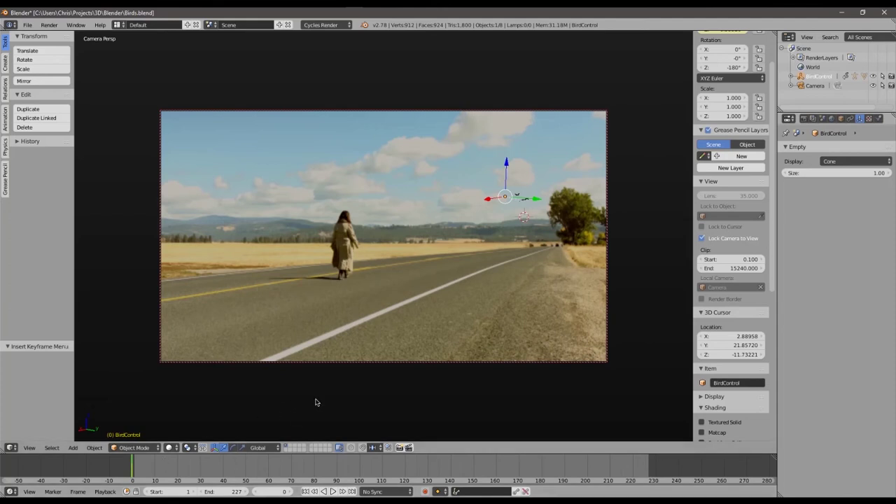
key("alt+a")
left_click_drag(589, 479, 651, 476)
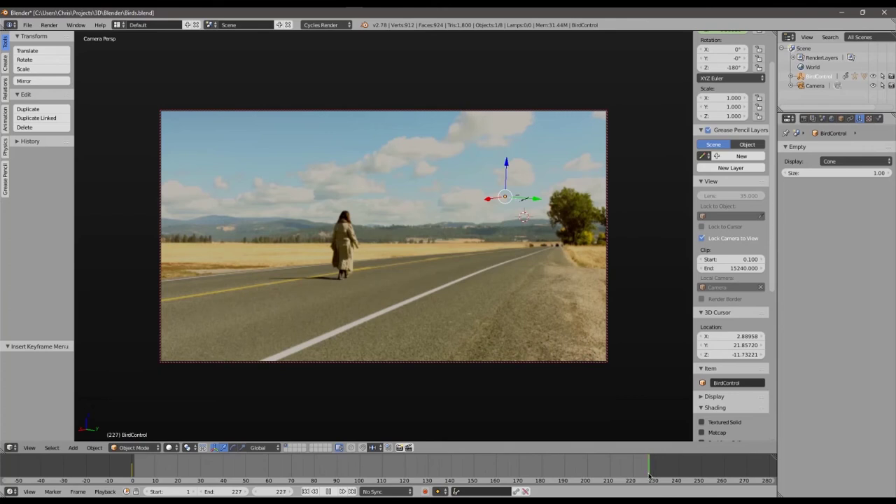
key("alt+a")
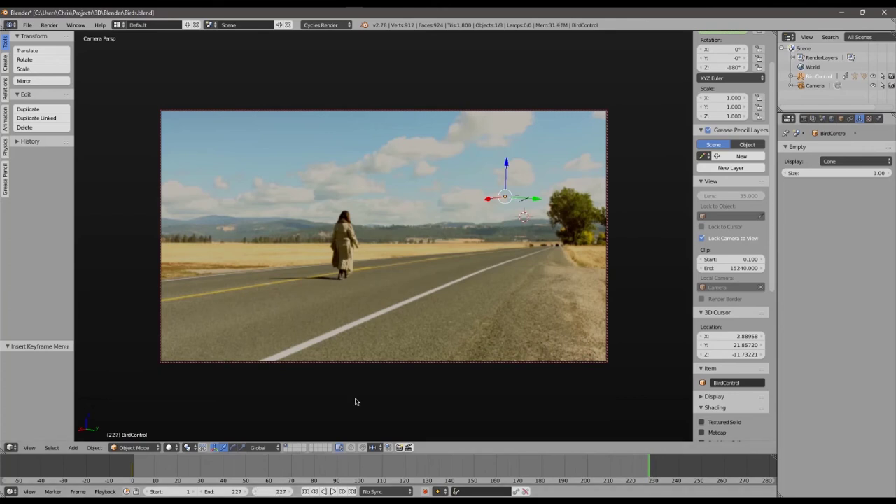
Move BirdControl about -296.6 along the Y axis, insert a Location keyframe at frame 227 and play back the animation
left_click_drag(537, 201, 355, 198)
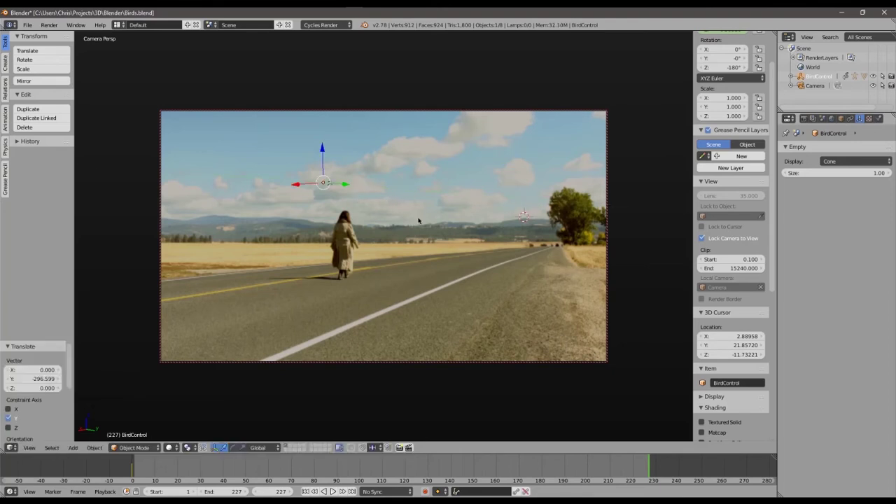
key("i")
left_click(377, 196)
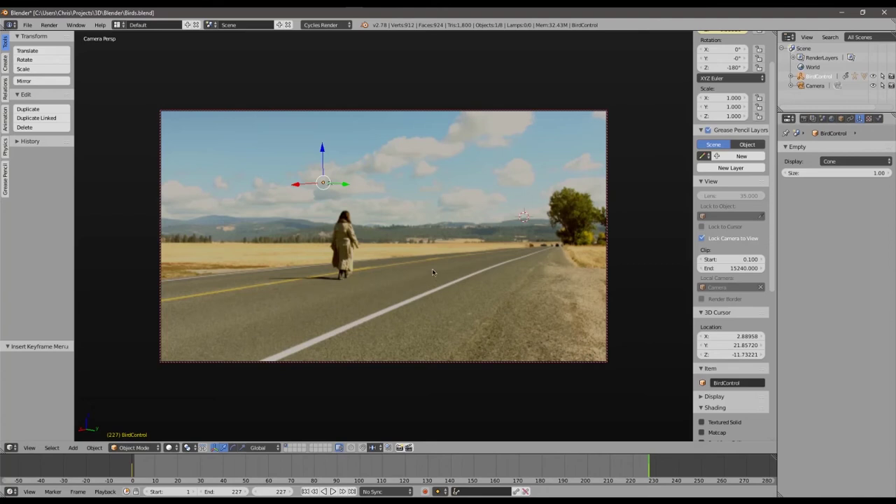
key("alt+a")
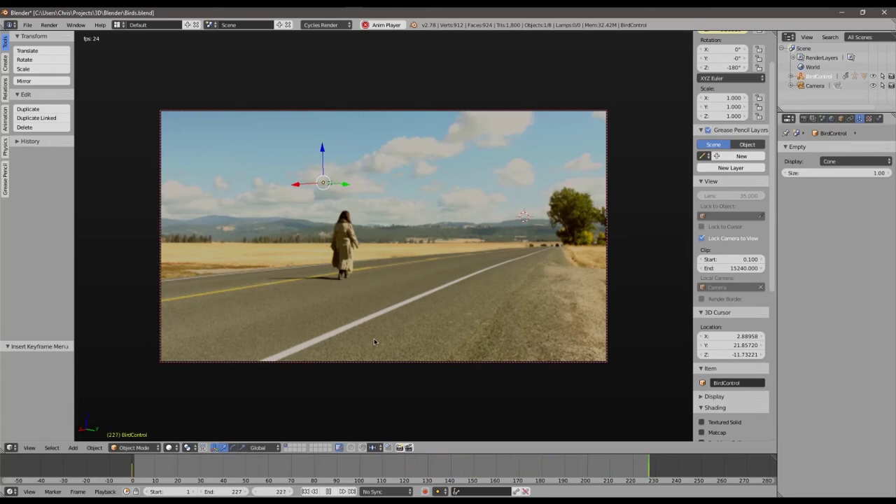
key("Escape")
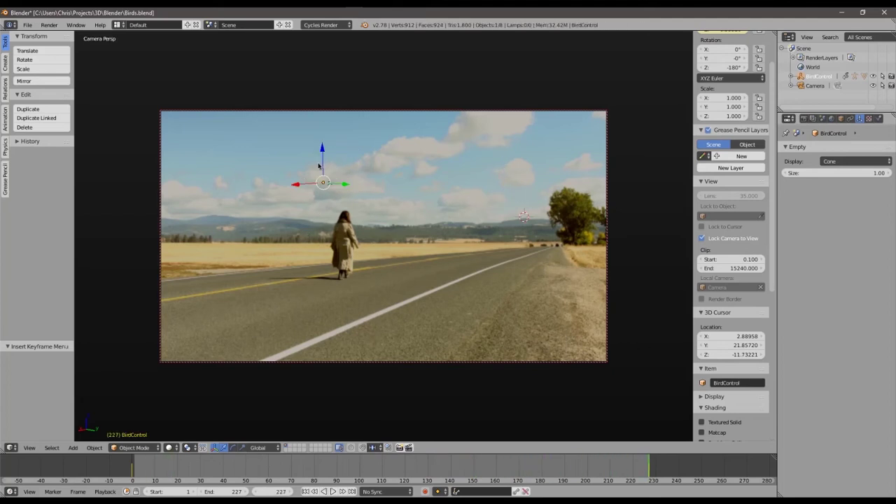
Show BirdControl's location curves normalized in the Graph Editor, fit them all in view and deselect the keyframes
left_click(11, 447)
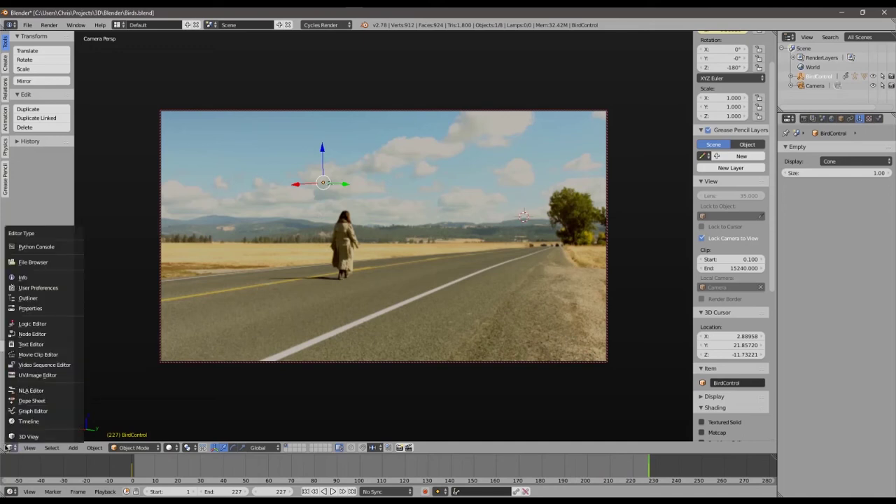
left_click(27, 411)
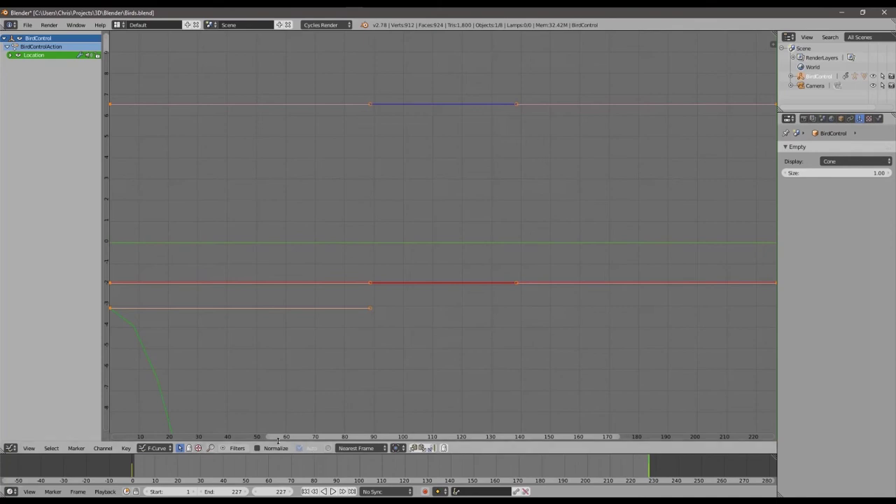
left_click(257, 448)
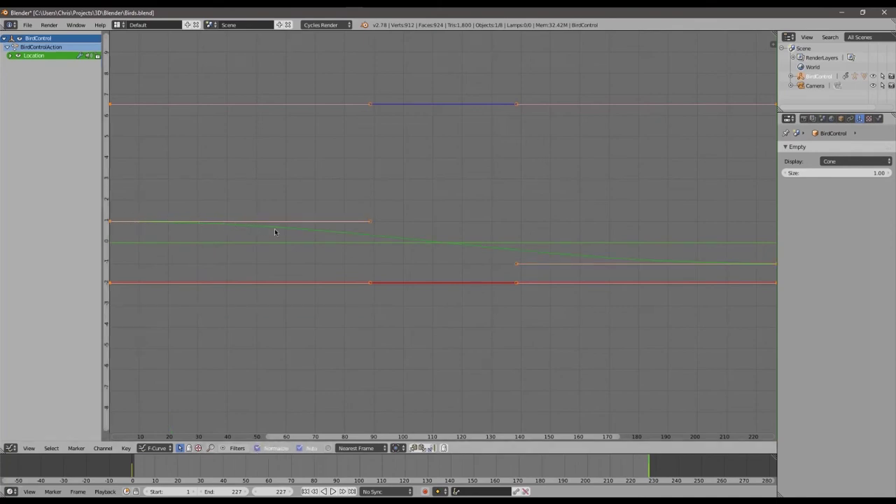
key("Home")
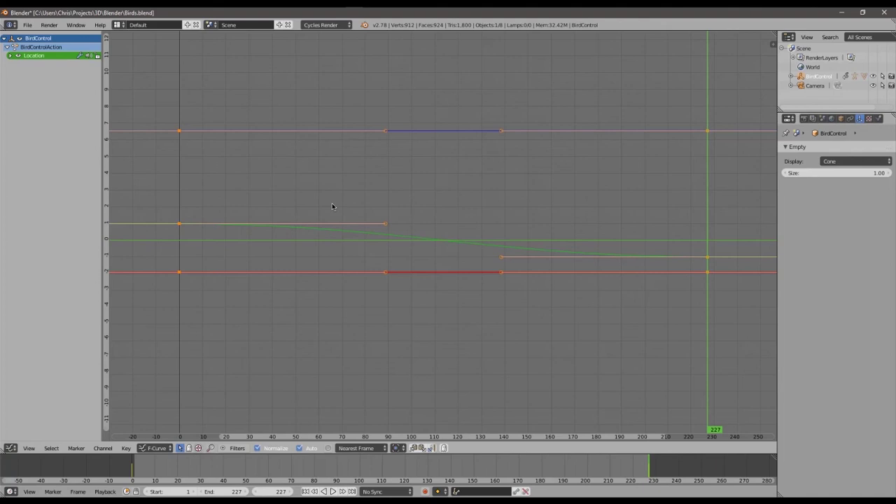
key("ctrl+z")
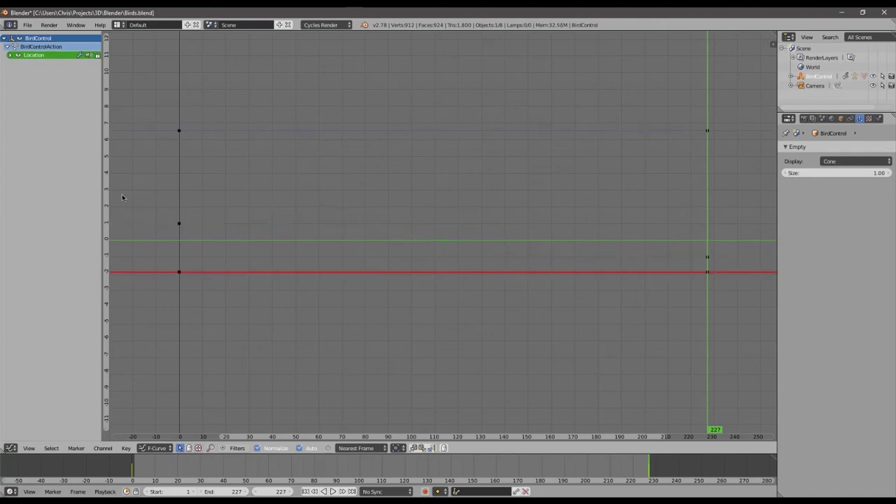
Select BirdControl's two Y Location keyframes in the Graph Editor and set their interpolation mode to Linear
key("b")
left_click_drag(160, 189, 763, 269)
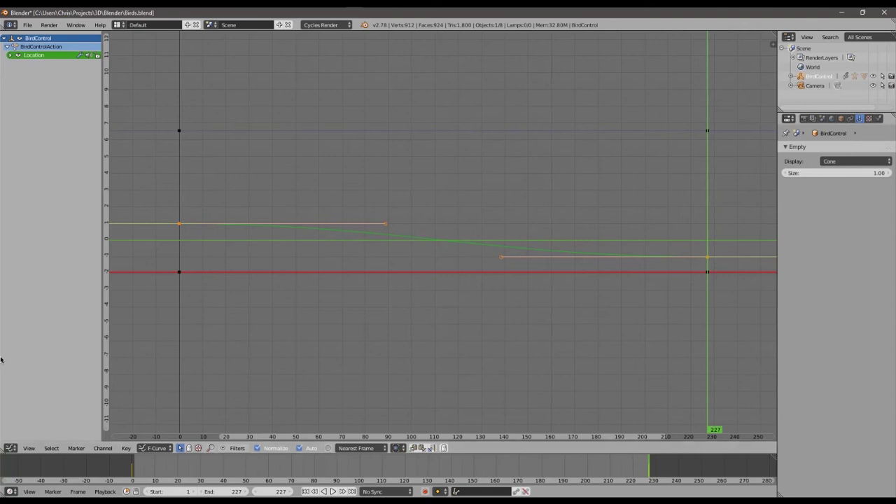
left_click(124, 450)
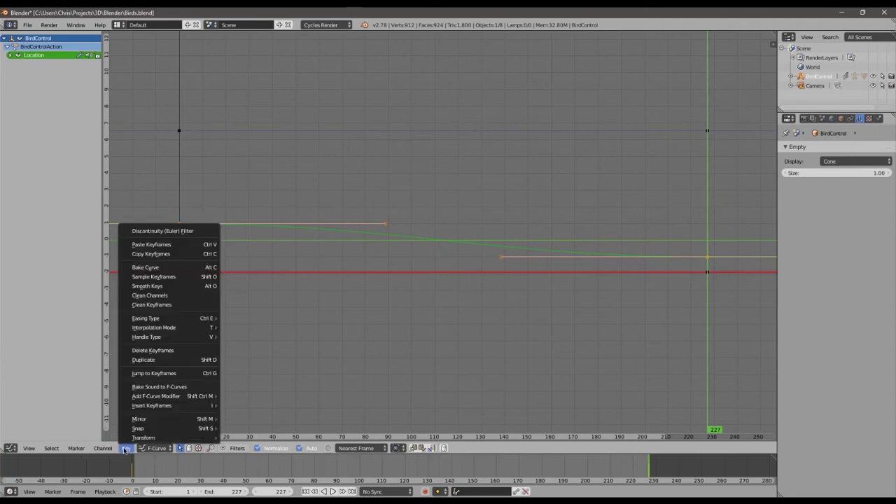
mouse_move(140, 329)
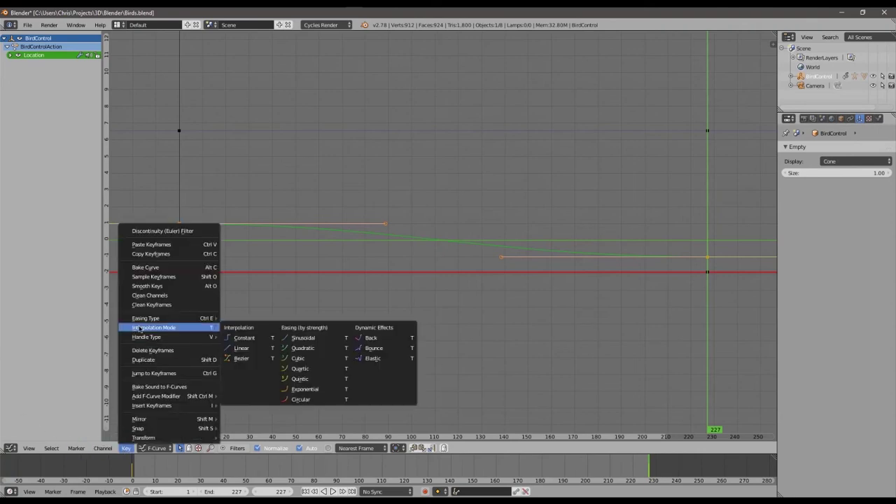
left_click(239, 348)
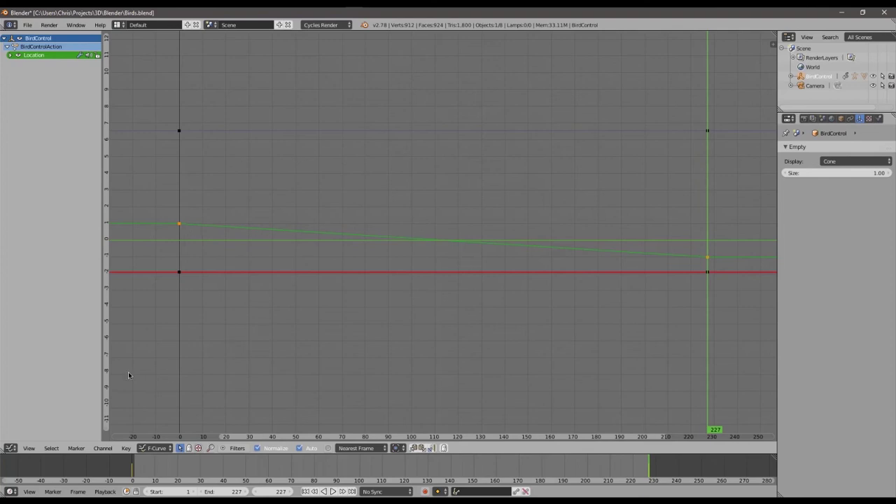
Change the Graph Editor back to the 3D View and play back the animation through the camera
left_click(14, 450)
left_click(17, 442)
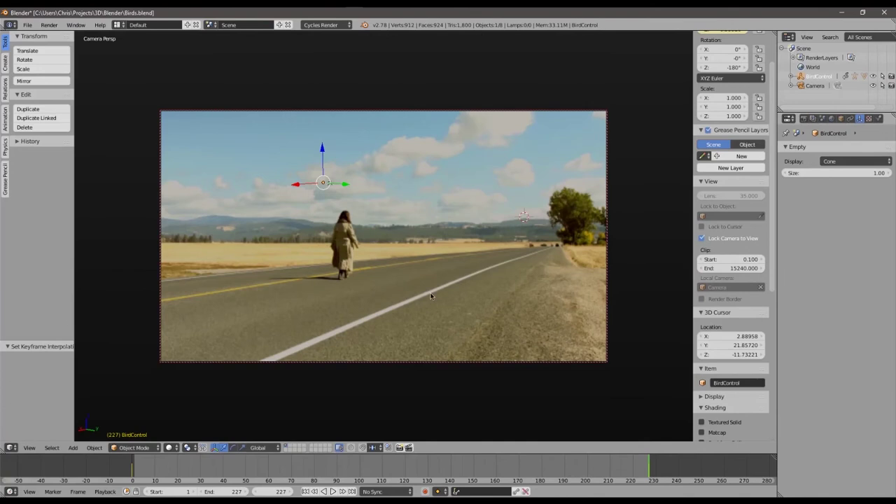
key("alt+a")
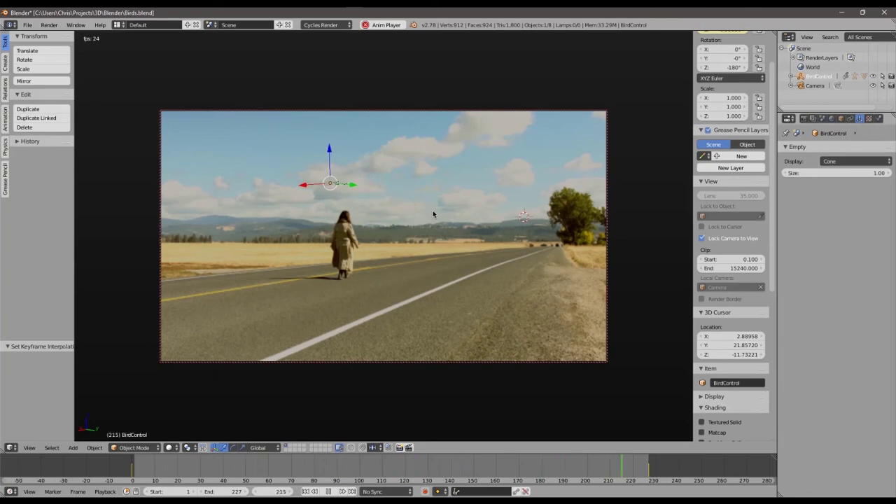
key("Escape")
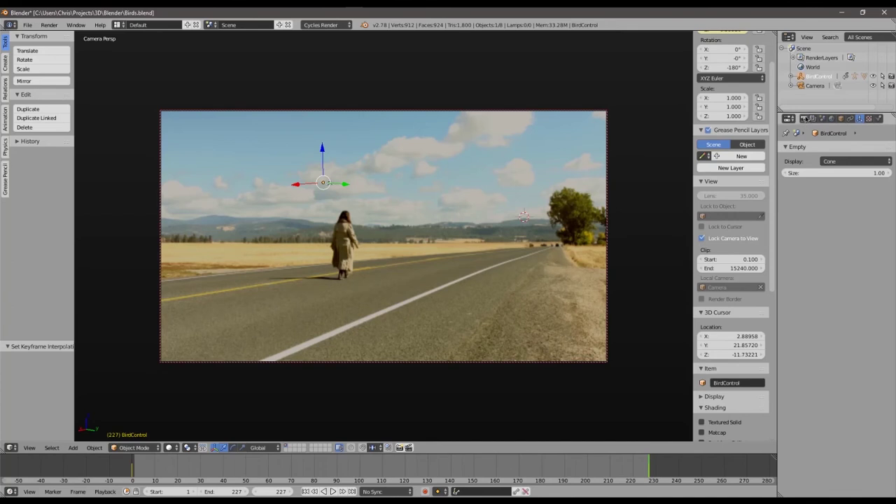
Enable Motion Blur and a Transparent film in the render settings and set the PNG colour depth to 16
left_click(804, 119)
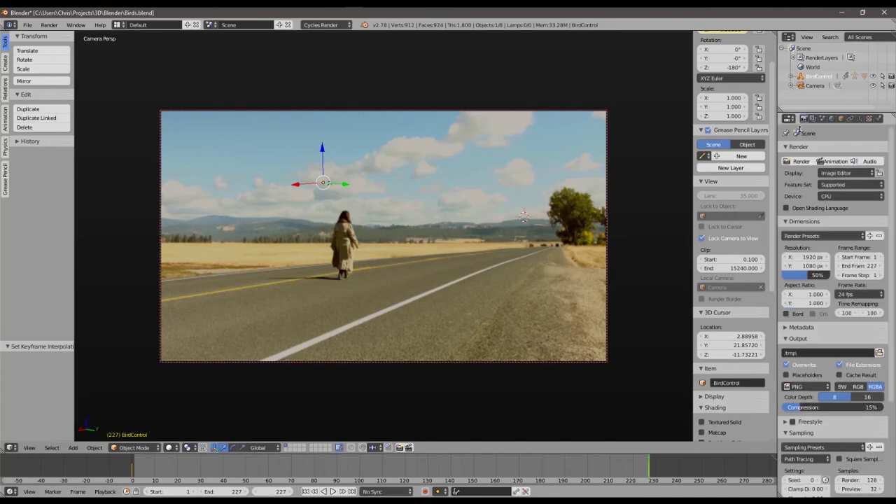
scroll(804, 407, "down", 5)
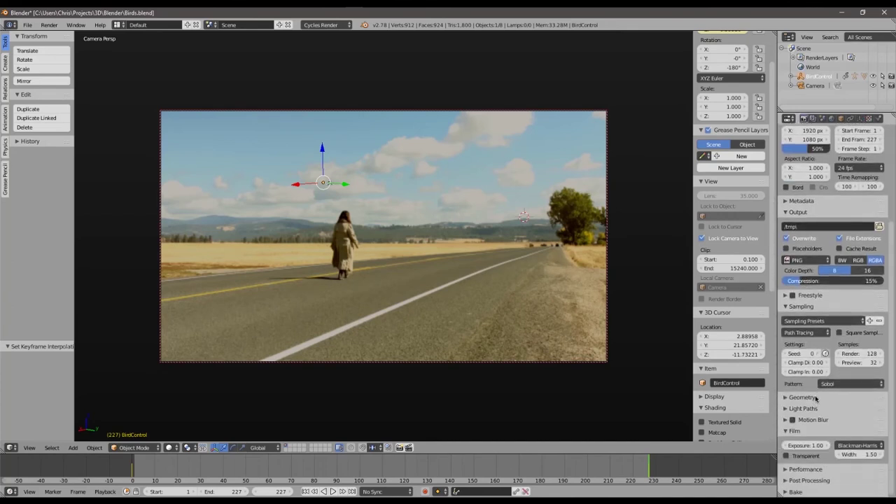
left_click(792, 419)
left_click(787, 456)
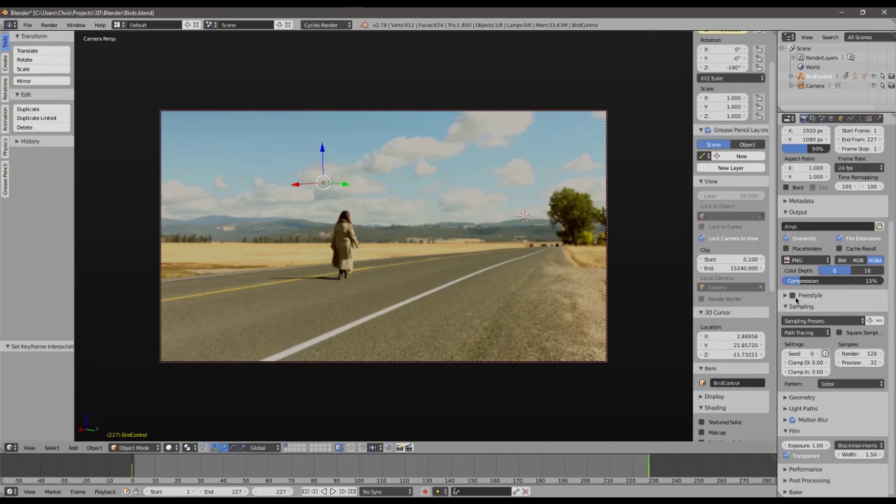
left_click(867, 273)
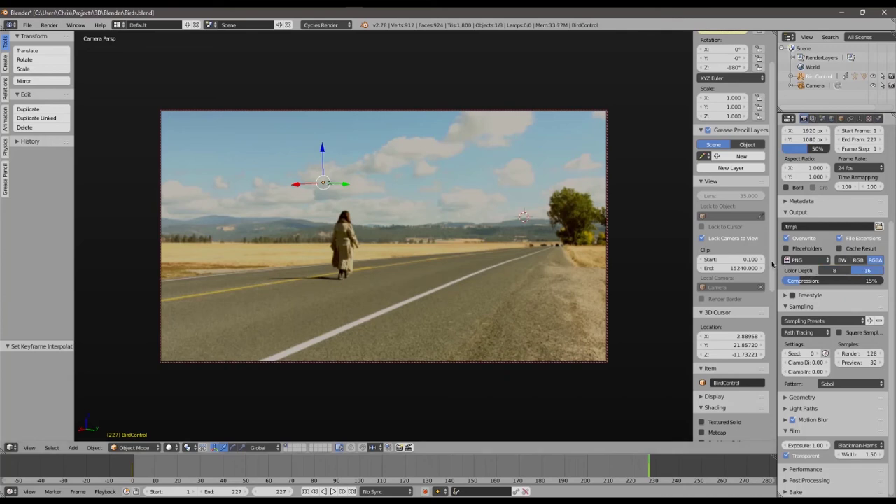
Set the render resolution scale to 100%, keeping the frame rate at 24 fps and the render device on CPU
scroll(791, 253, "up", 5)
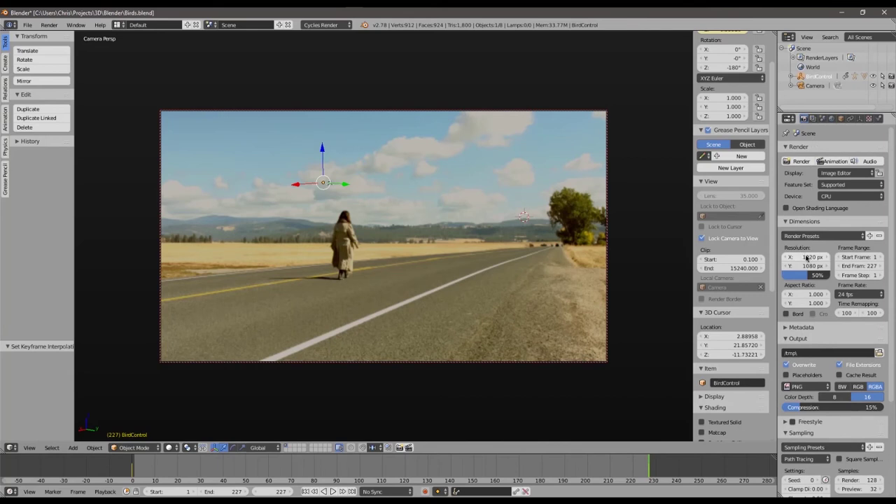
left_click_drag(806, 275, 827, 275)
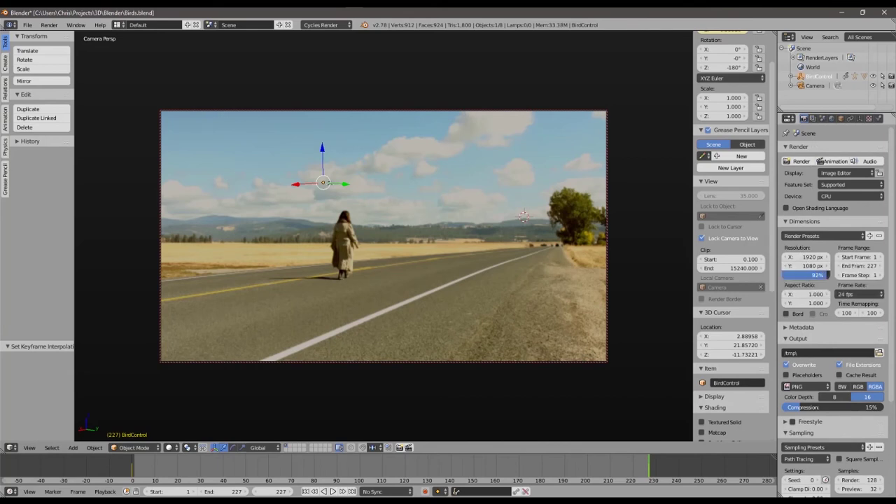
left_click(850, 296)
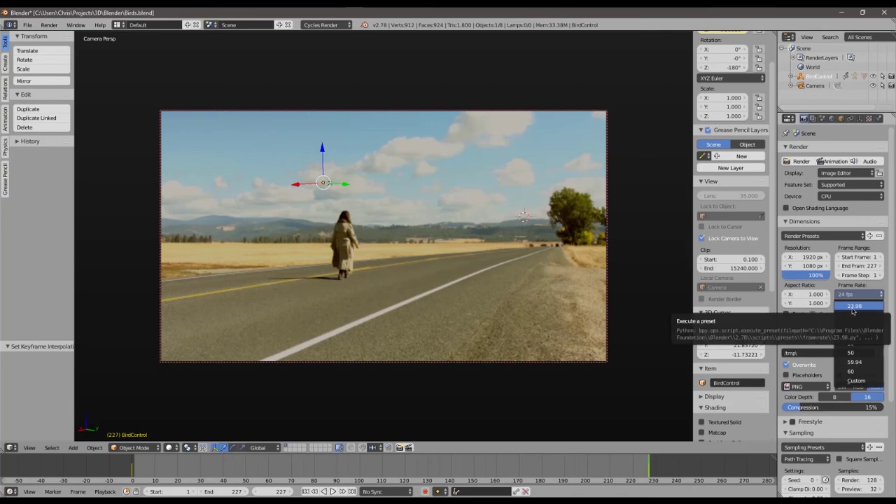
left_click(863, 291)
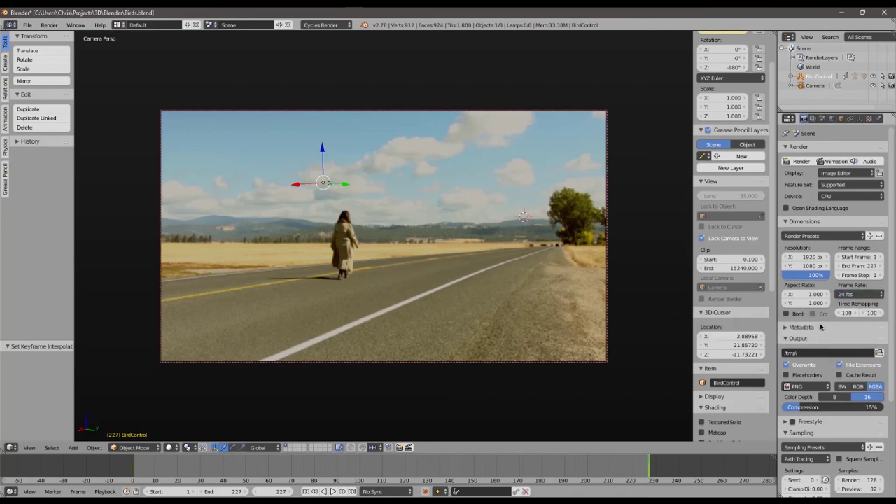
left_click(839, 196)
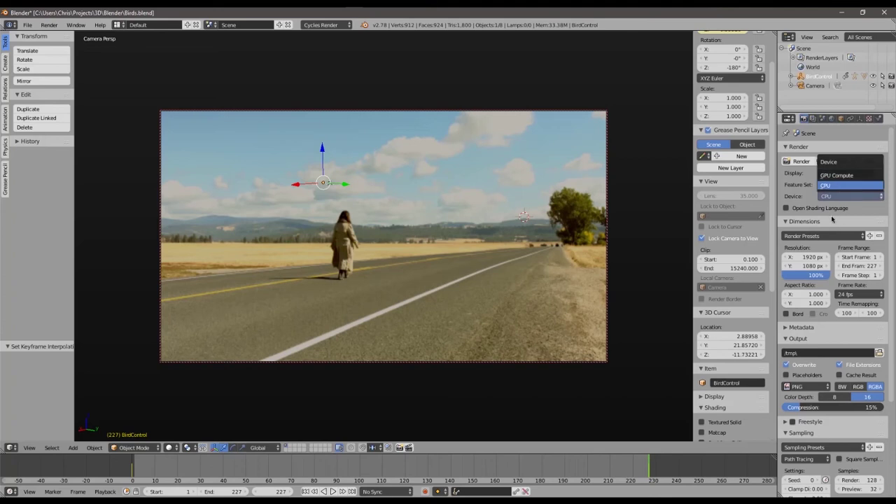
left_click(840, 186)
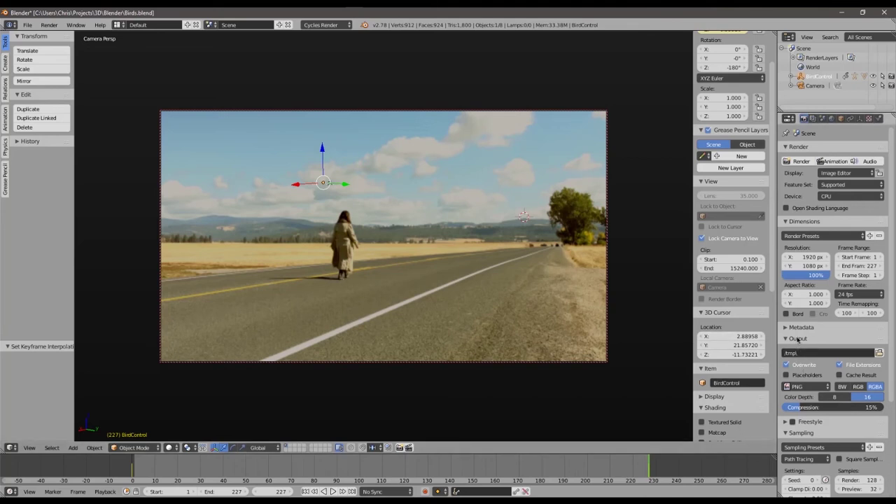
Browse for the render output location in G:\Raw Footage\Ruby\VFX\Plates\06-Birds
left_click(881, 356)
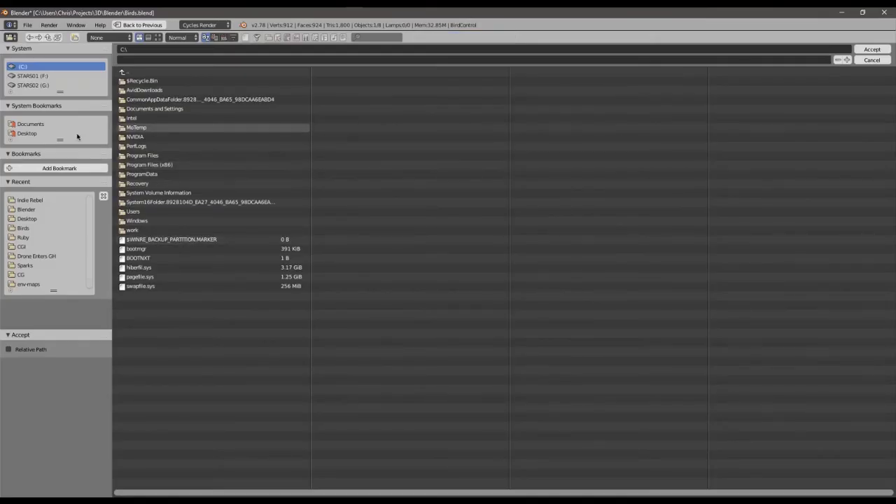
left_click(33, 84)
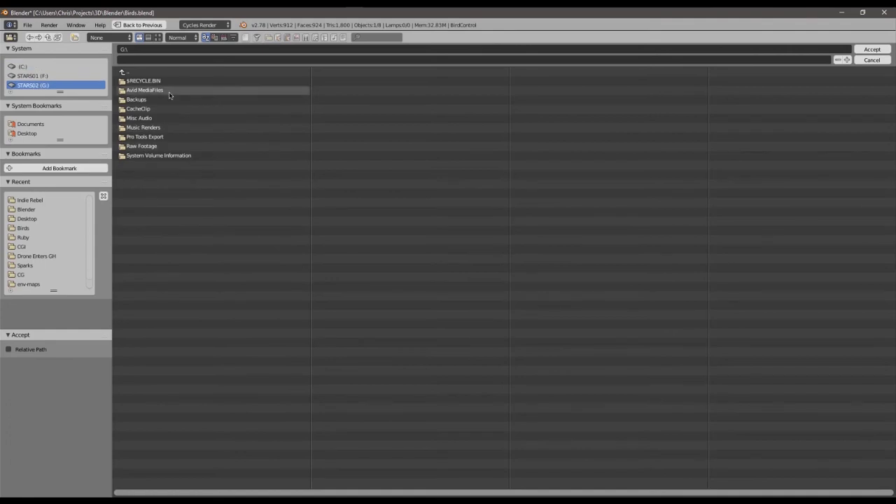
left_click(142, 146)
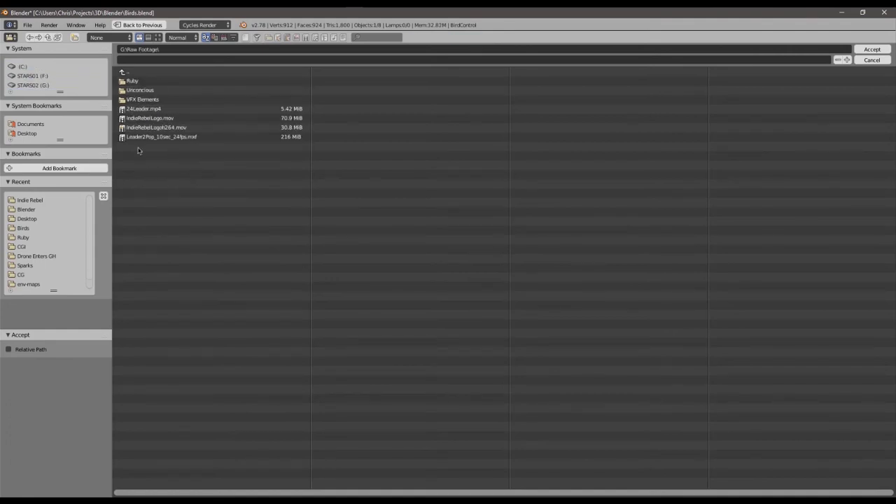
left_click(133, 81)
left_click(133, 110)
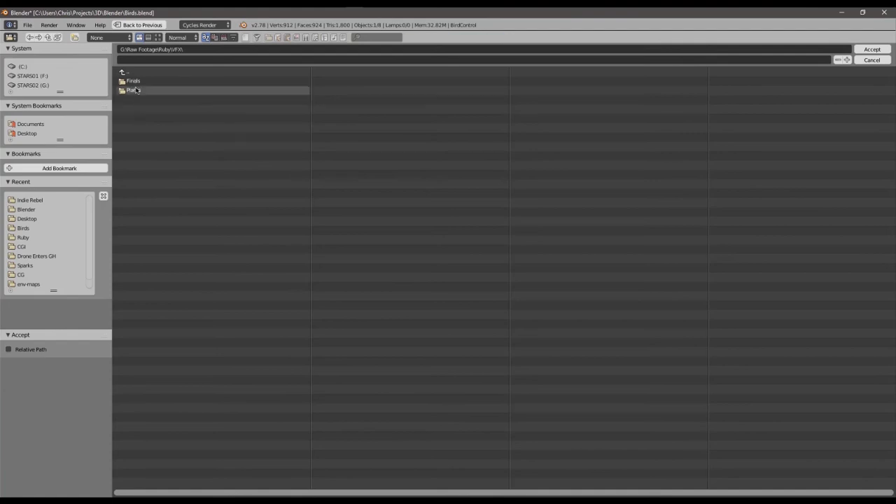
left_click(139, 92)
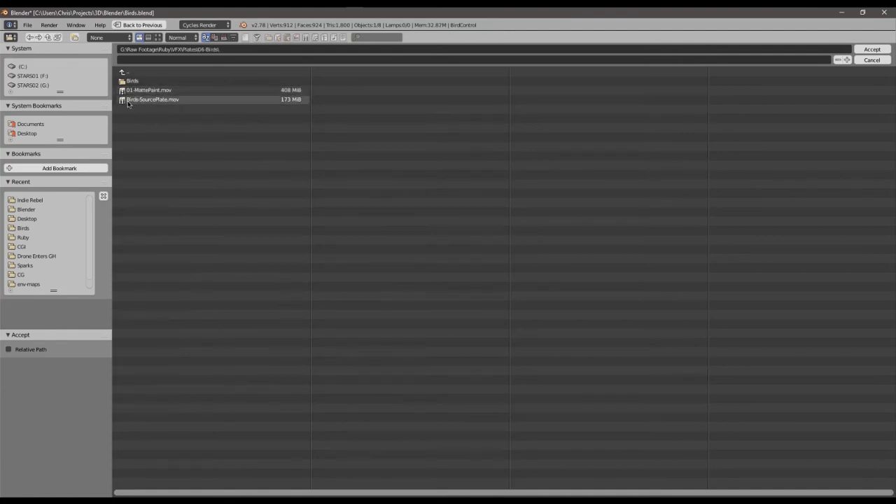
left_click(130, 81)
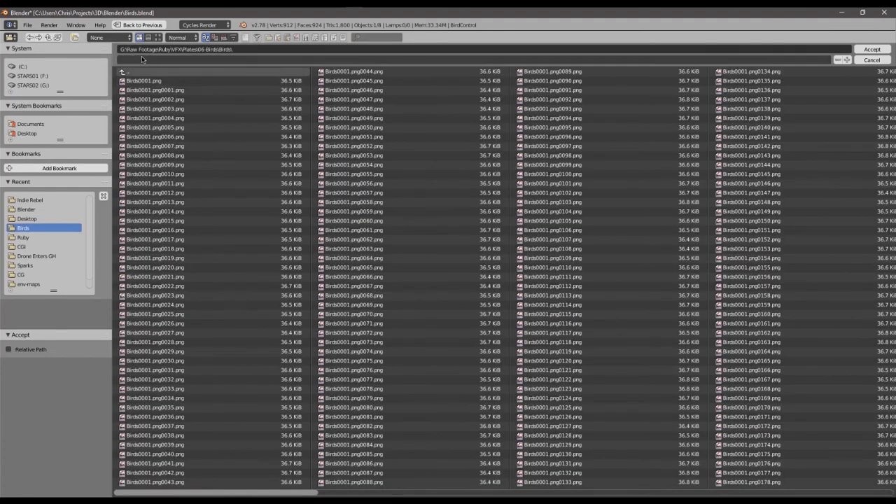
left_click(131, 74)
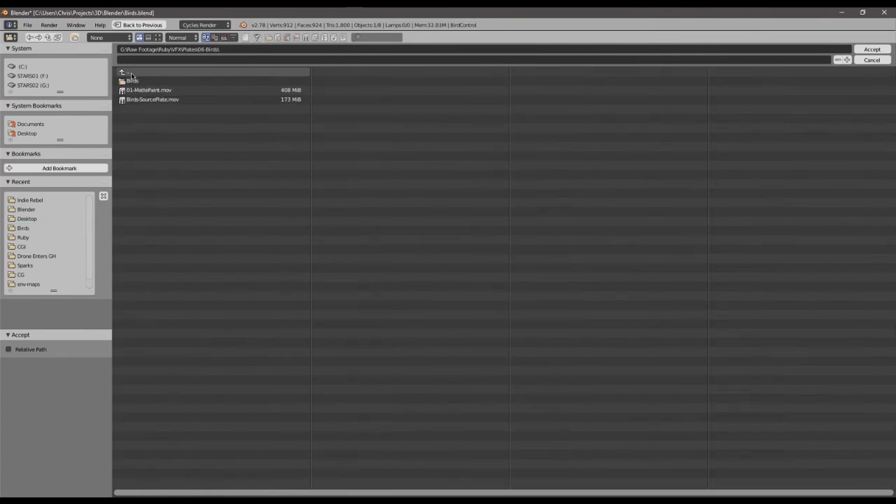
Create a Birds2 folder inside 06-Birds and accept it as the render output with the file name Birds_
left_click(75, 37)
type("Birds")
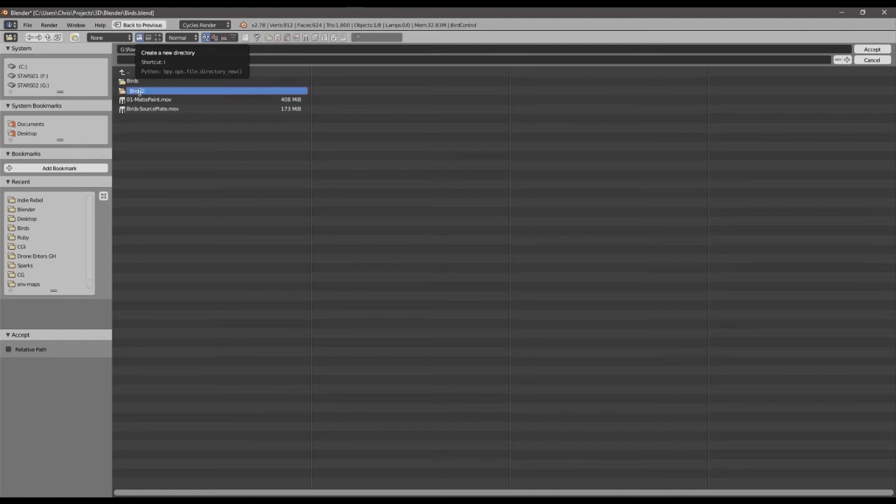
key("Return")
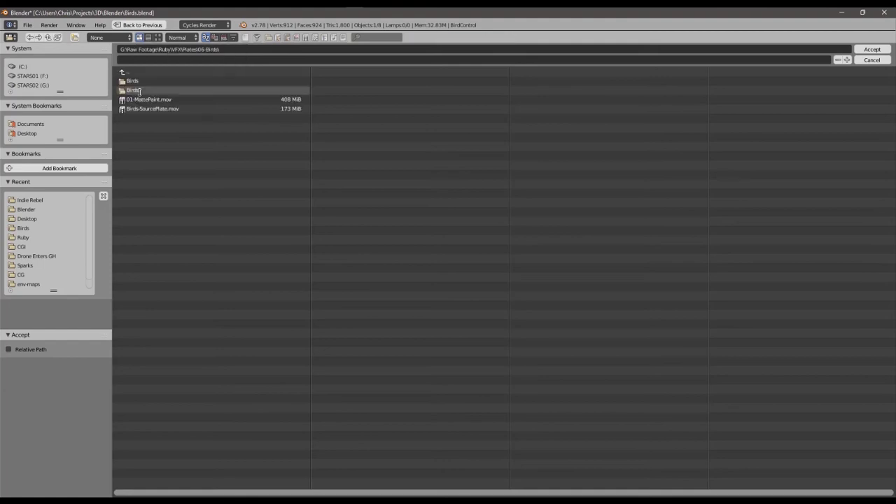
left_click(141, 91)
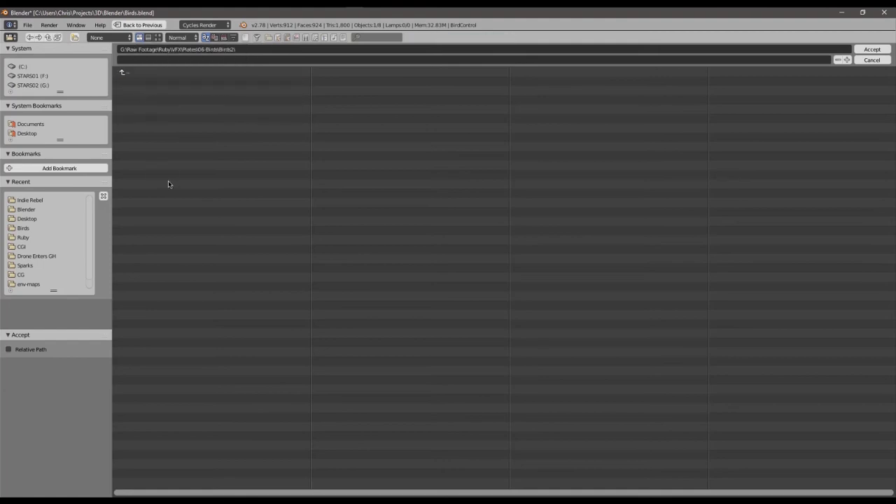
left_click(166, 59)
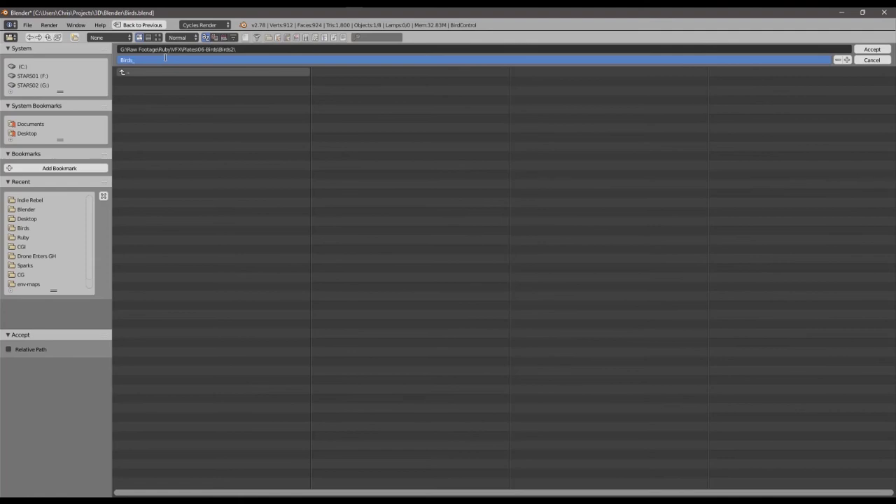
key("Return")
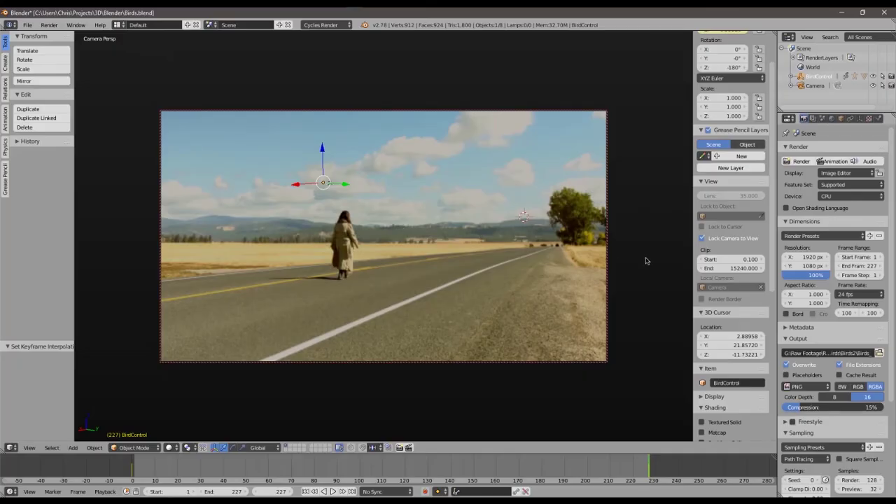
Start rendering the animation with the whole frame in view and cancel the render
left_click(826, 162)
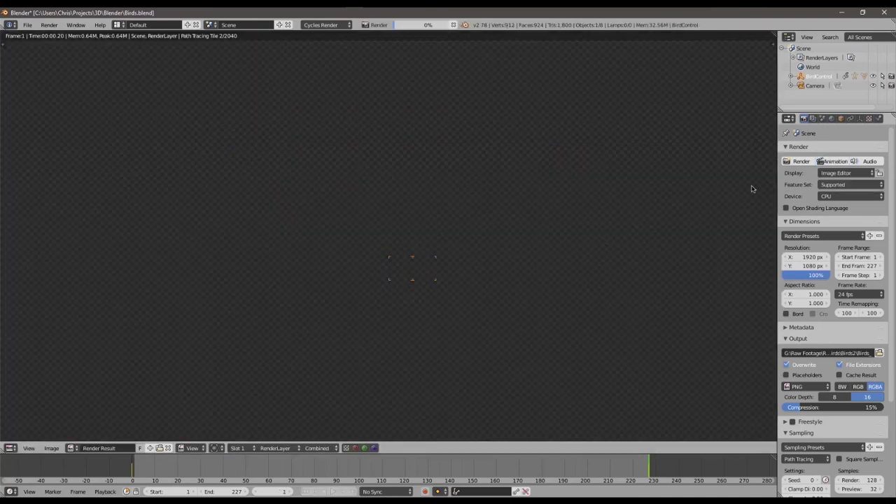
scroll(351, 240, "down", 6)
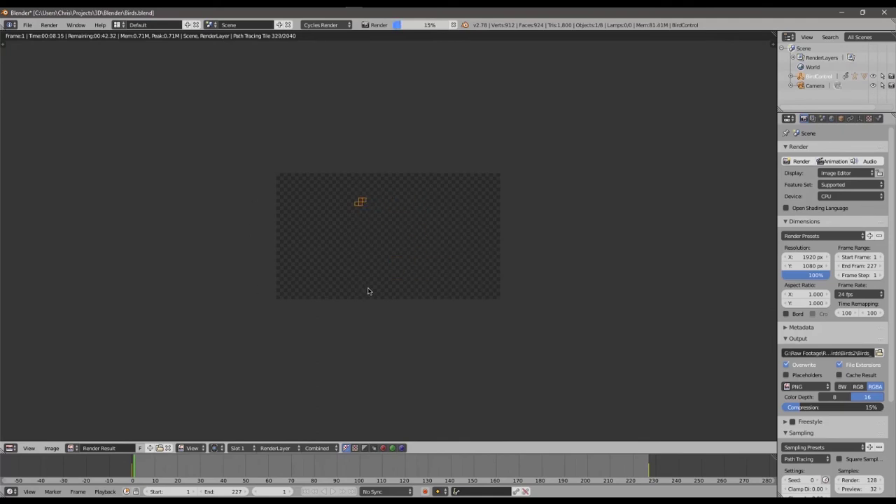
key("Escape")
key("Escape")
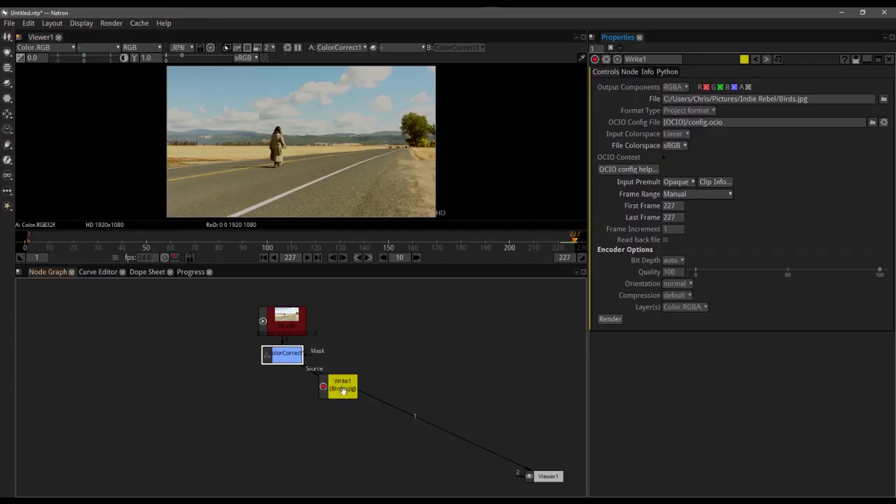
Switch to Natron and delete the Write1 node from the node graph
left_click(342, 390)
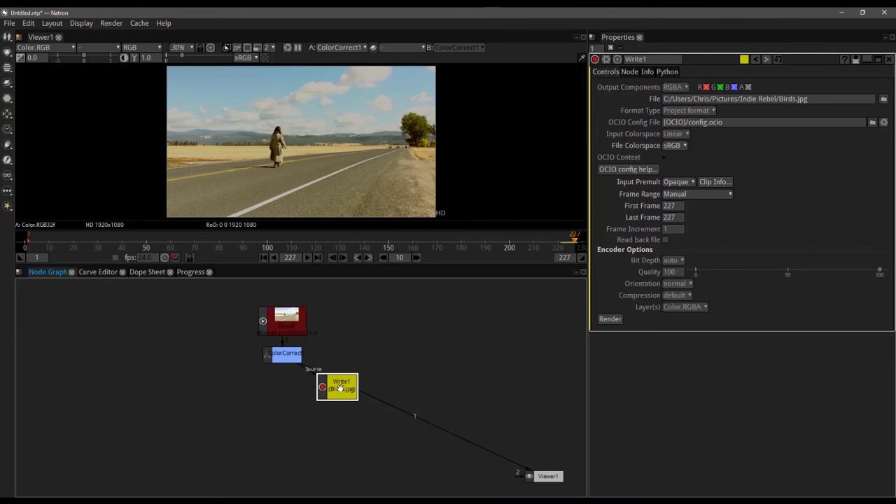
key("Delete")
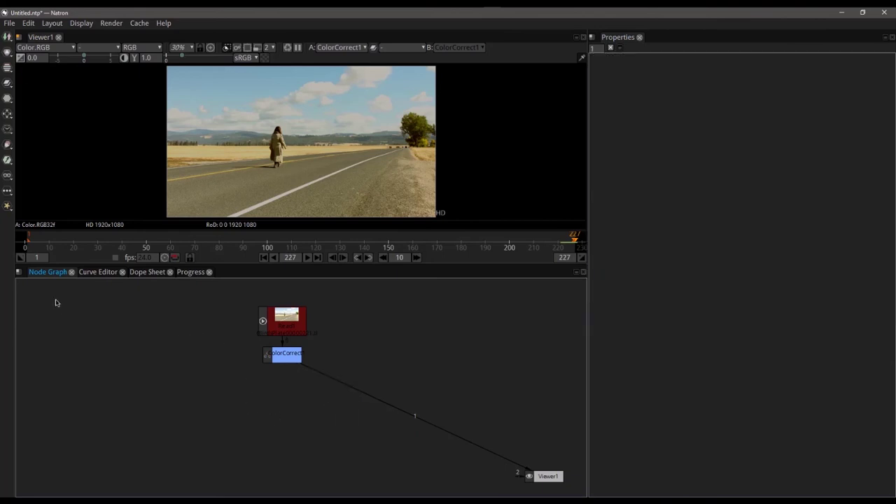
Read in the Birds0001.png####.png sequence from the 06-Birds/Birds folder and place its node beside the road plate's node
left_click_drag(29, 243, 576, 243)
key("r")
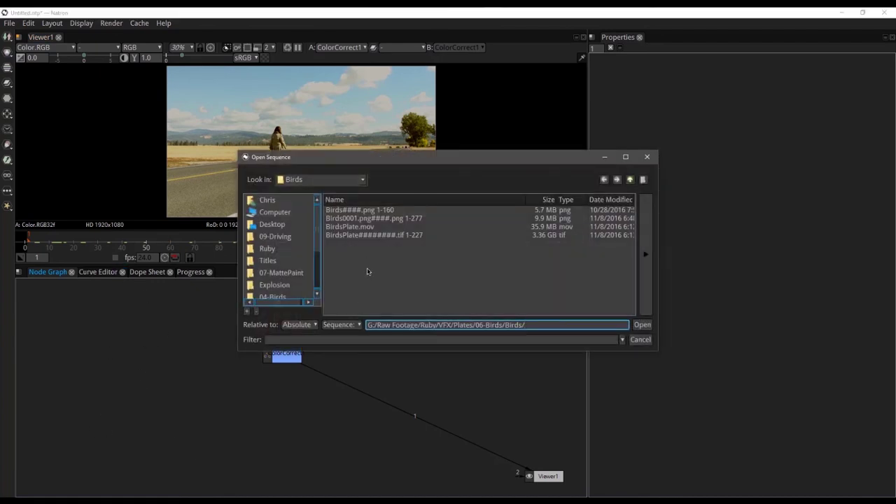
left_click(364, 219)
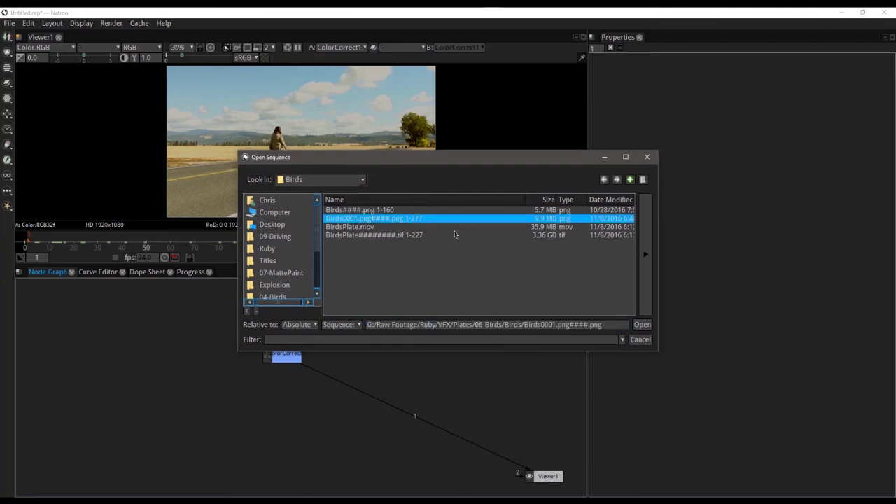
left_click(642, 324)
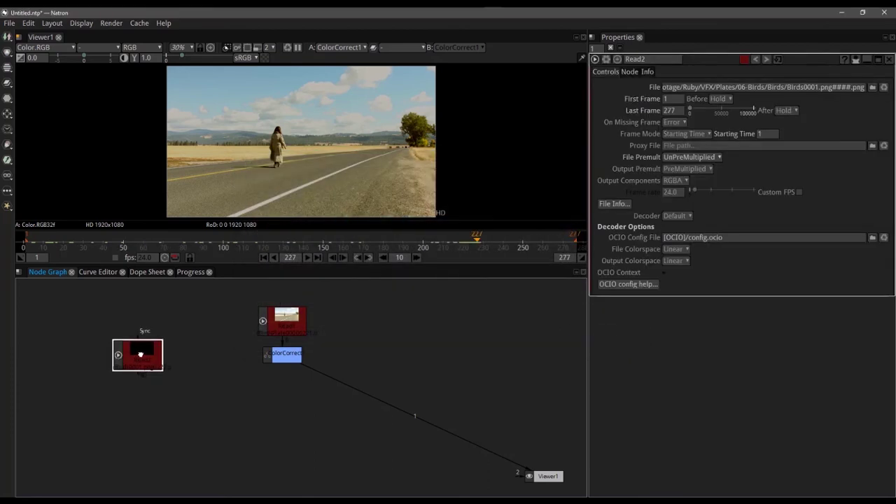
left_click_drag(140, 355, 165, 357)
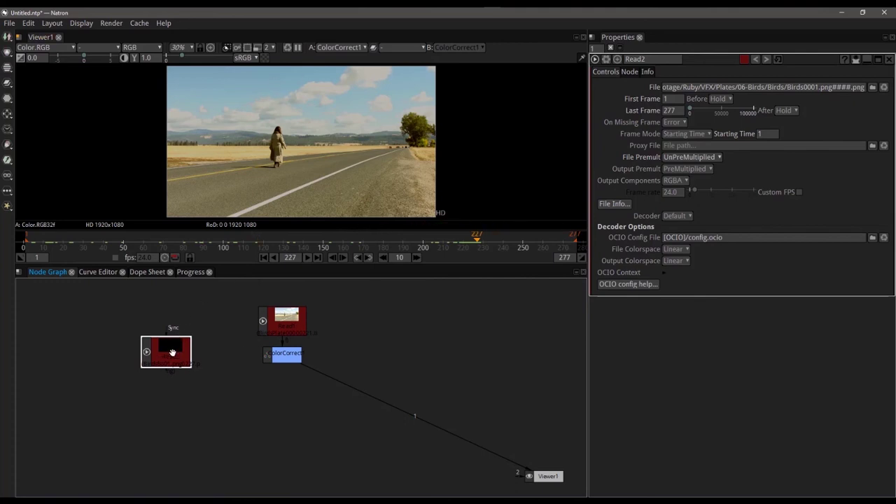
Merge the bird sequence as input A over the color-corrected plate as input B, and show the merge in the viewer
key("m")
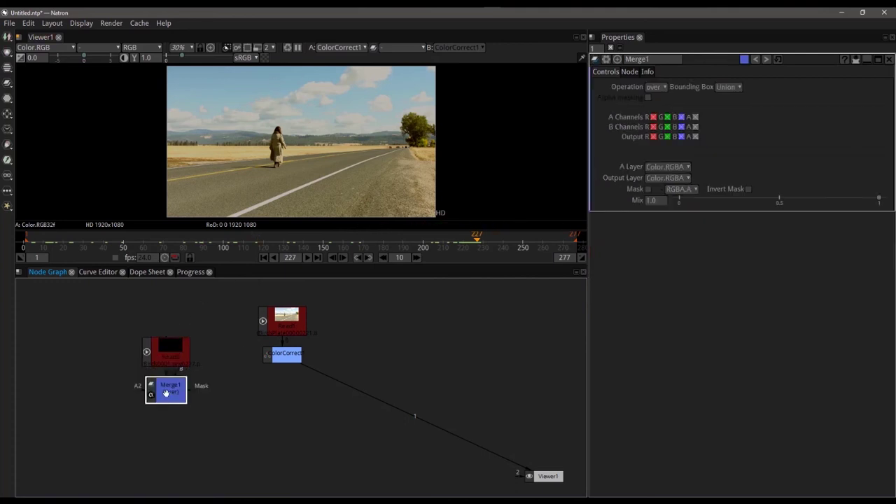
left_click_drag(166, 389, 288, 360)
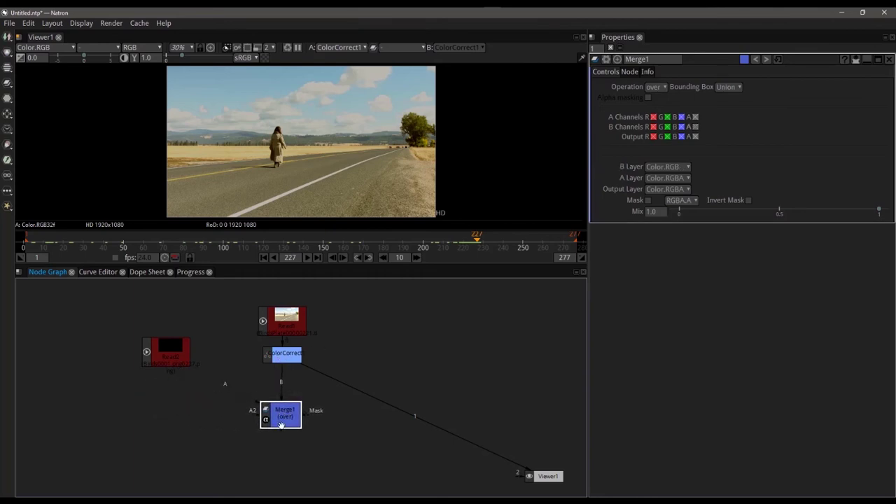
key("1")
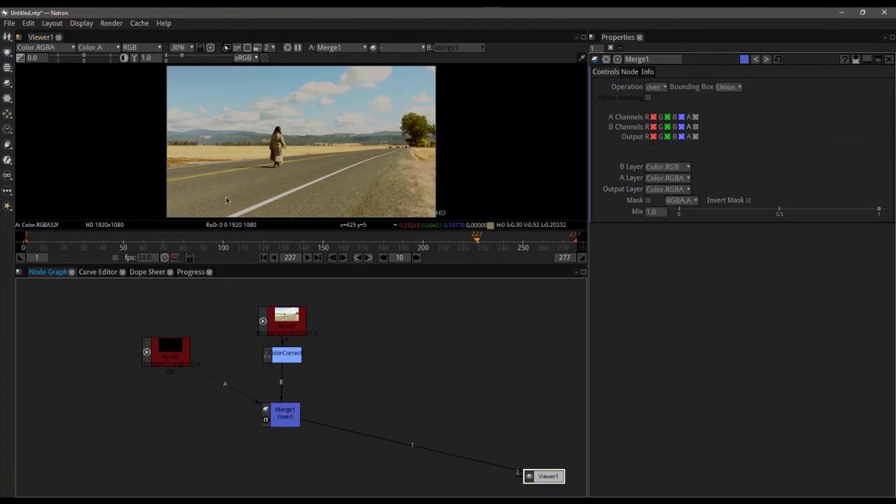
Play back the merged composite to examine how the birds sit and move over the plate
scroll(262, 117, "up", 3)
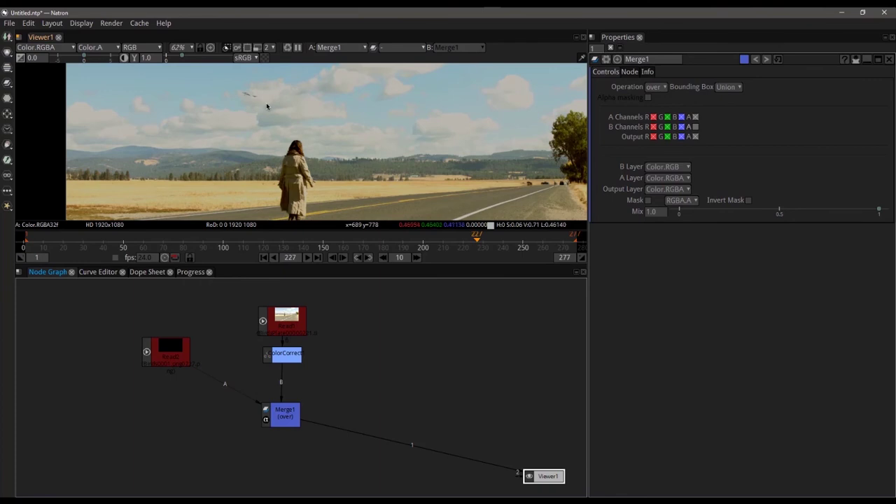
left_click(305, 257)
scroll(350, 175, "down", 2)
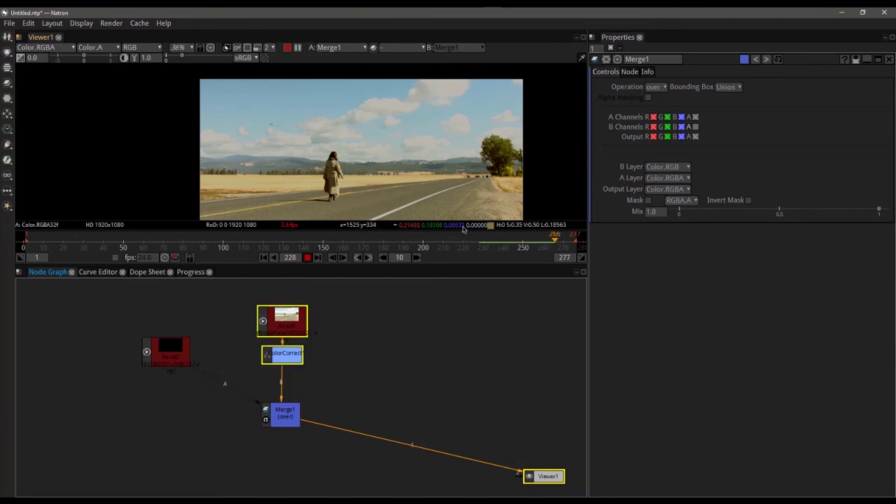
left_click(483, 242)
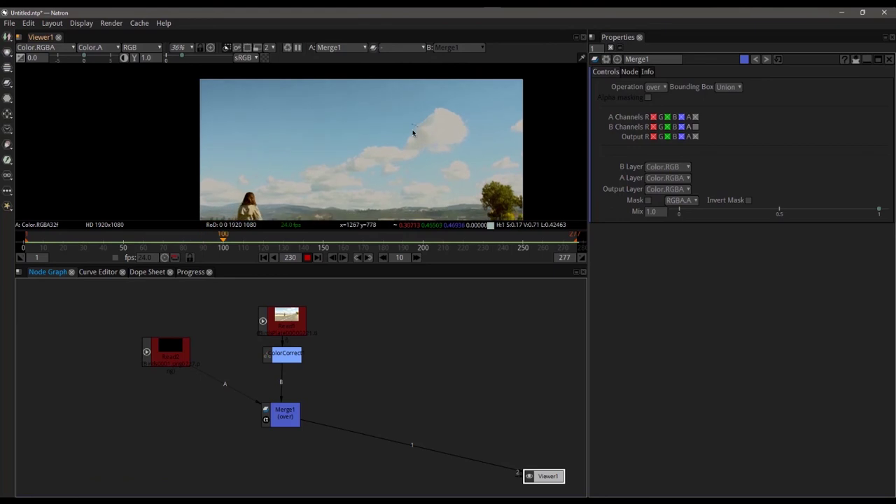
left_click(312, 257)
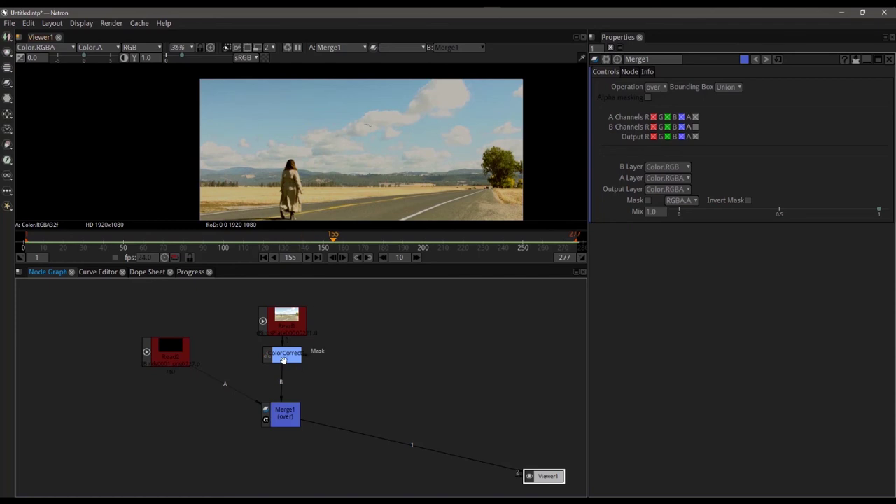
Add a Tracker node beside ColorCorrect1 and connect its source to ColorCorrect1
left_click(400, 354)
key("Tab")
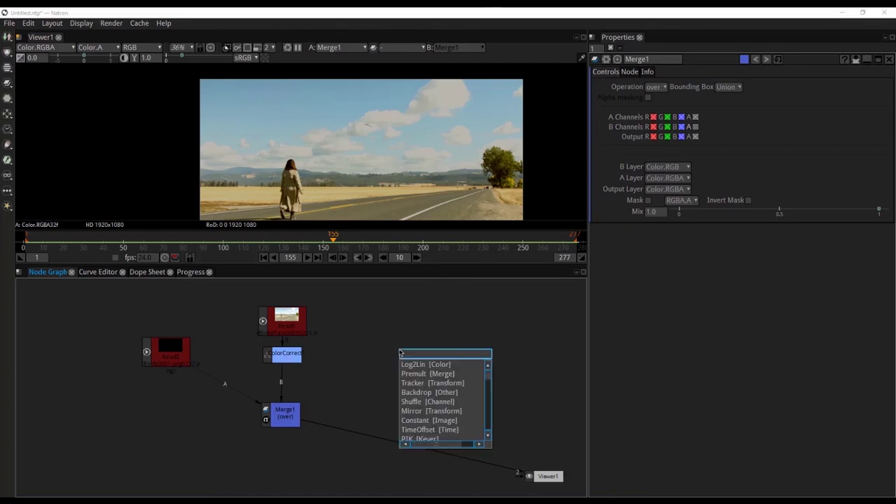
type("tracker")
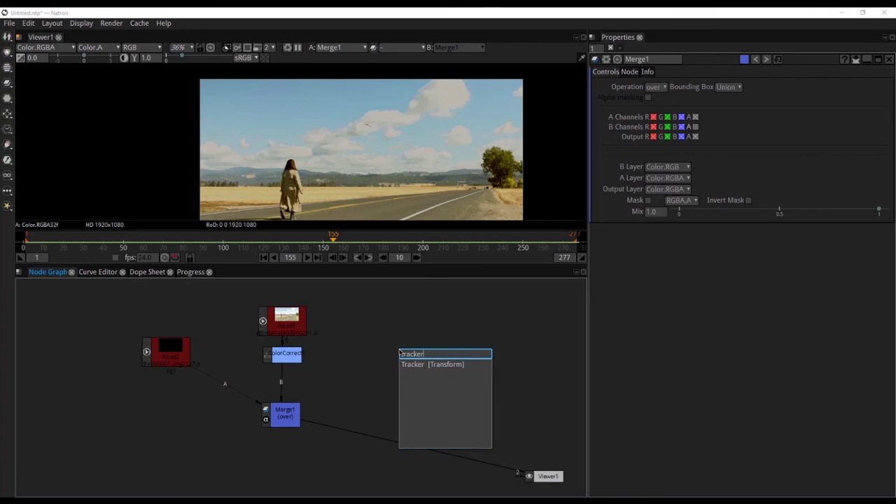
left_click(428, 364)
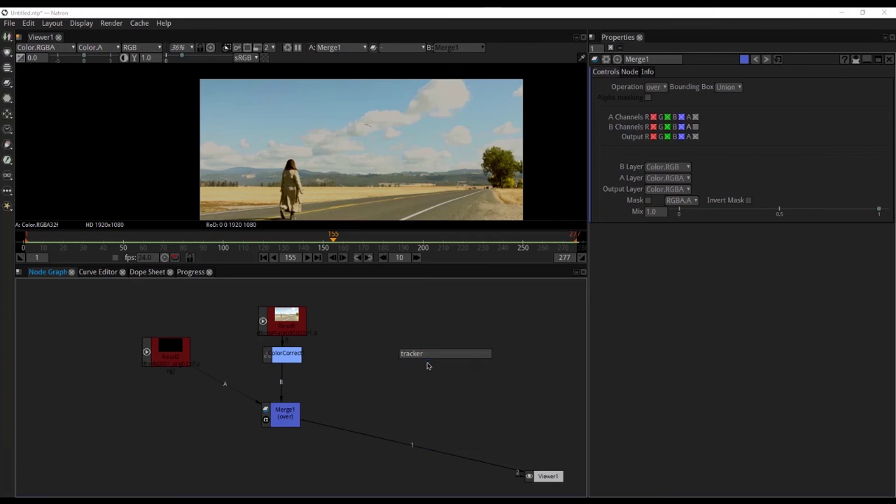
left_click_drag(451, 367, 280, 358)
left_click_drag(436, 357, 409, 354)
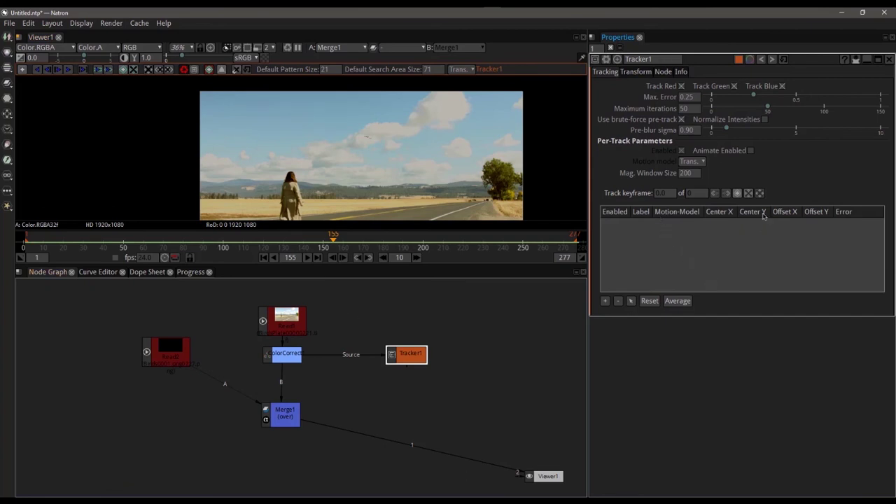
Add a track to Tracker1 and select its marker in the maximized viewer with the whole frame fitted
left_click(606, 302)
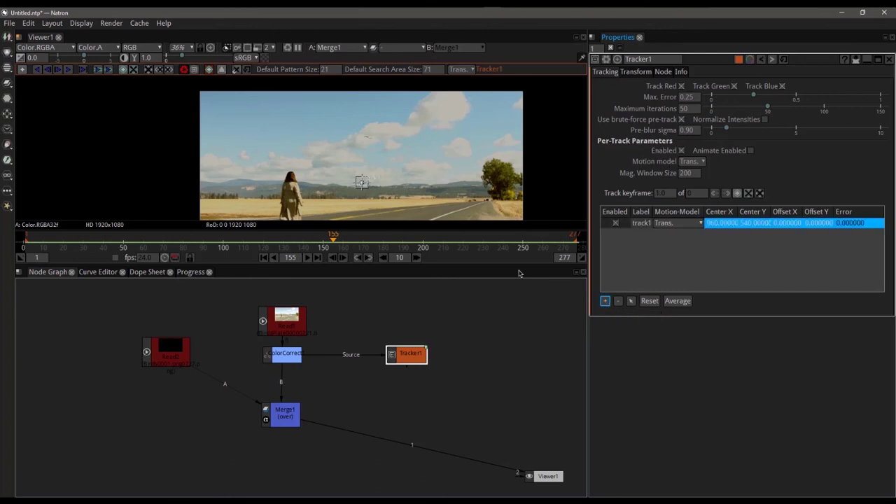
left_click(331, 179)
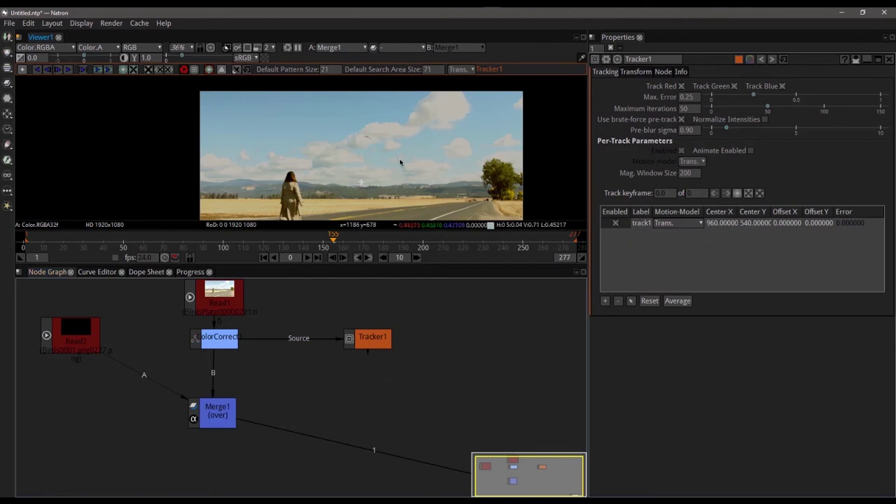
key("space")
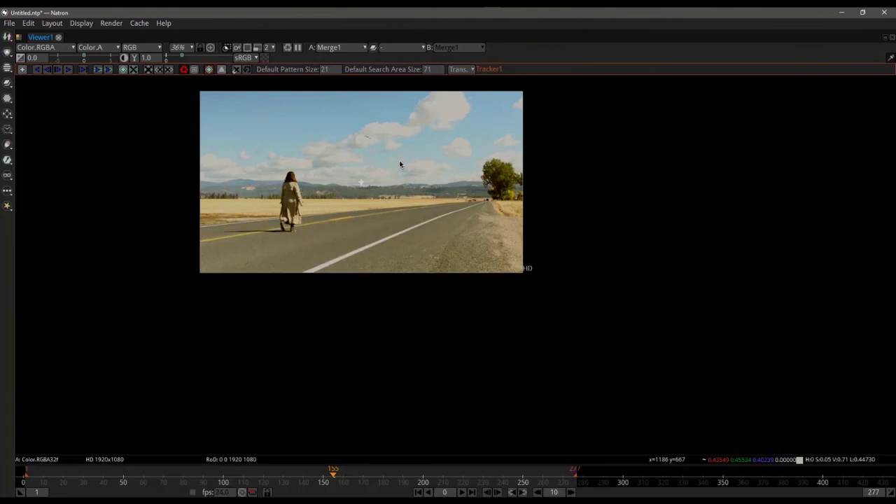
key("f")
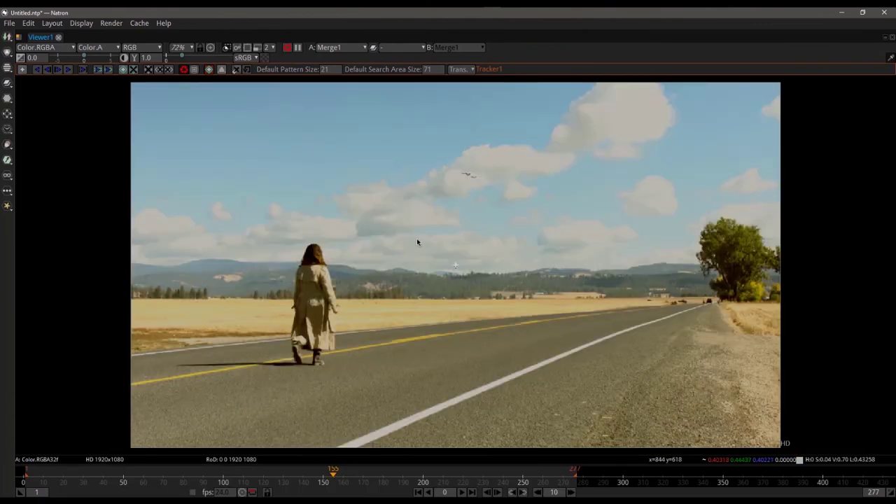
left_click(456, 267, "ctrl+alt")
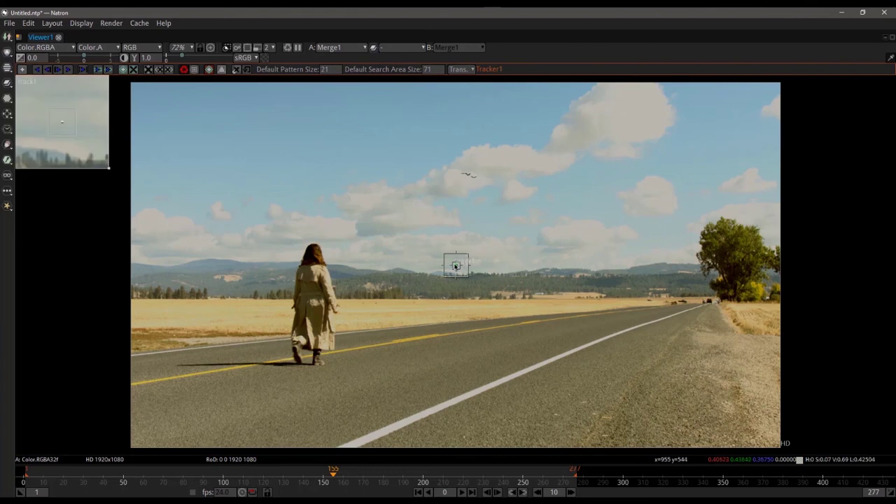
Place the track marker on the tip of the roadside tree's crown at frame 155
scroll(455, 267, "up", 4)
left_click_drag(456, 267, 820, 250)
mouse_move(657, 303)
left_mouse_down()
mouse_move(340, 305)
mouse_move(207, 200)
left_mouse_up()
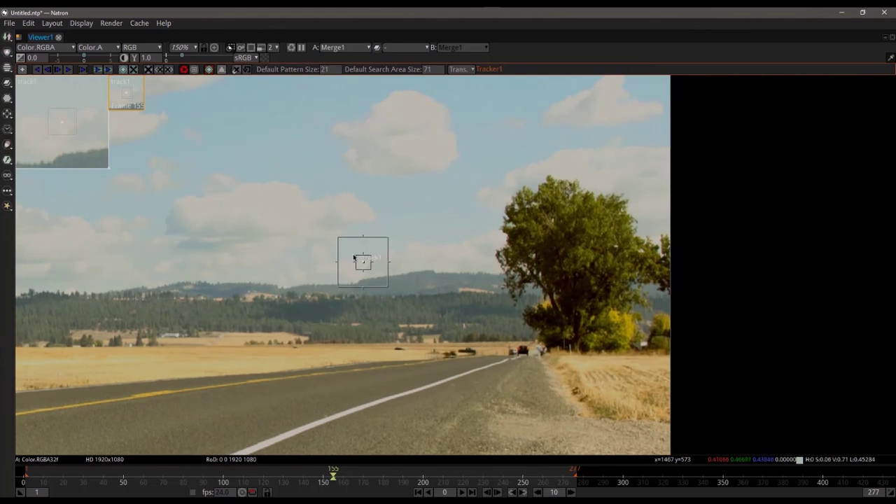
left_click_drag(362, 262, 549, 180)
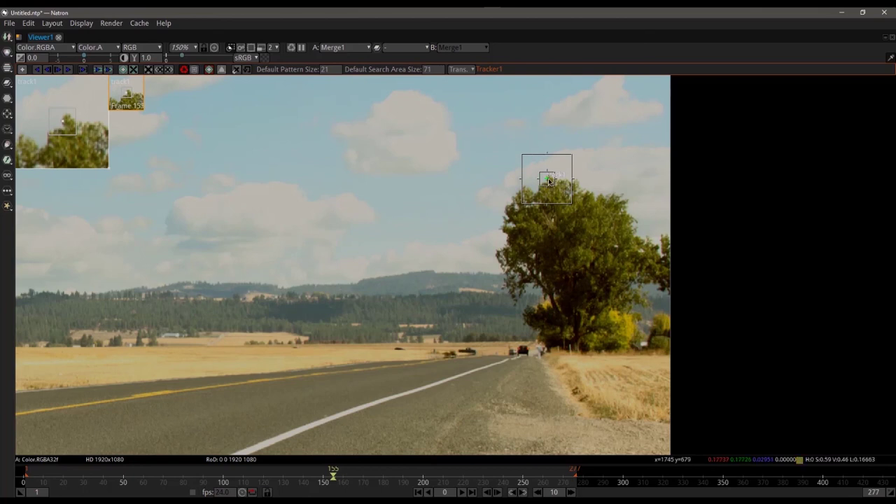
left_click_drag(549, 181, 552, 182)
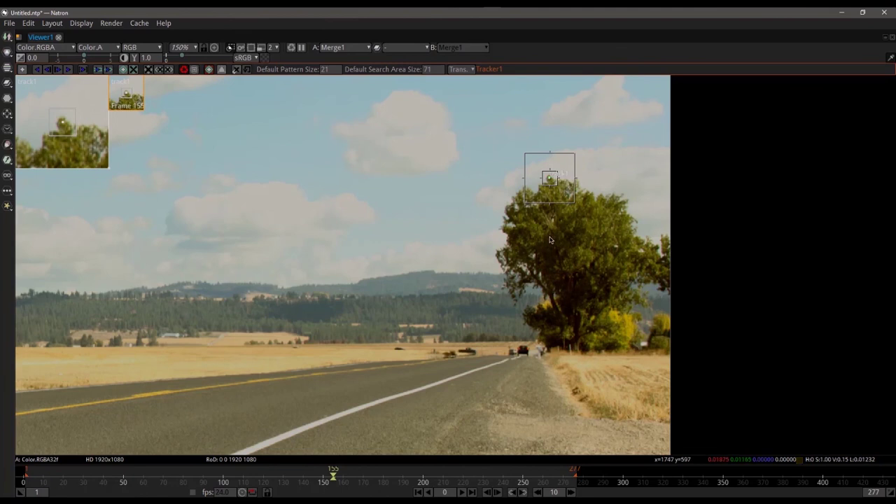
Track the treetop marker forward from frame 155 to the end of the timeline
scroll(441, 297, "down", 4)
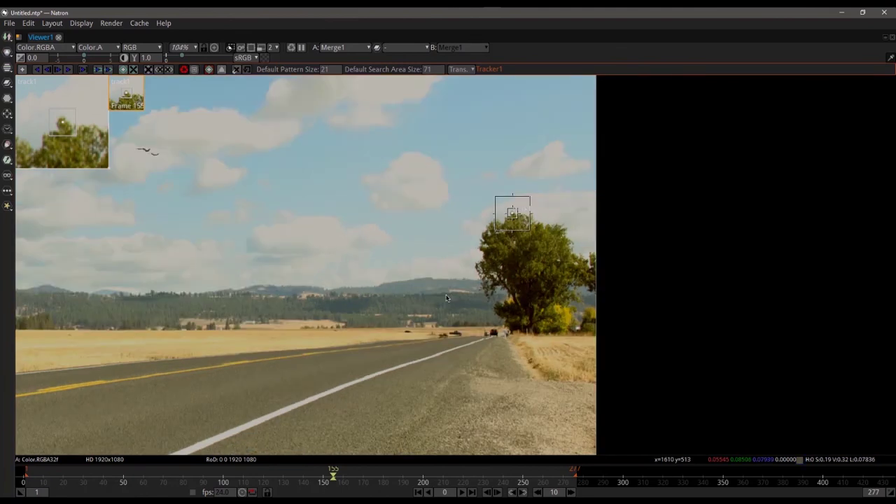
scroll(446, 299, "down", 4)
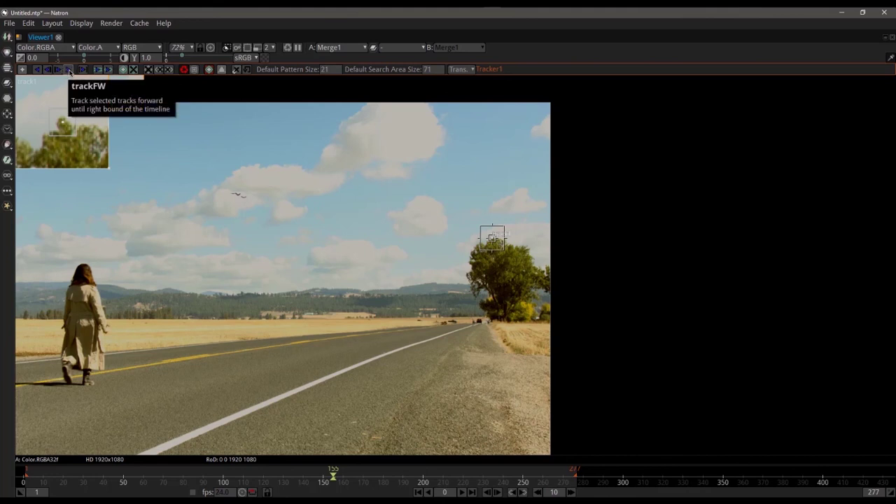
left_click(68, 71)
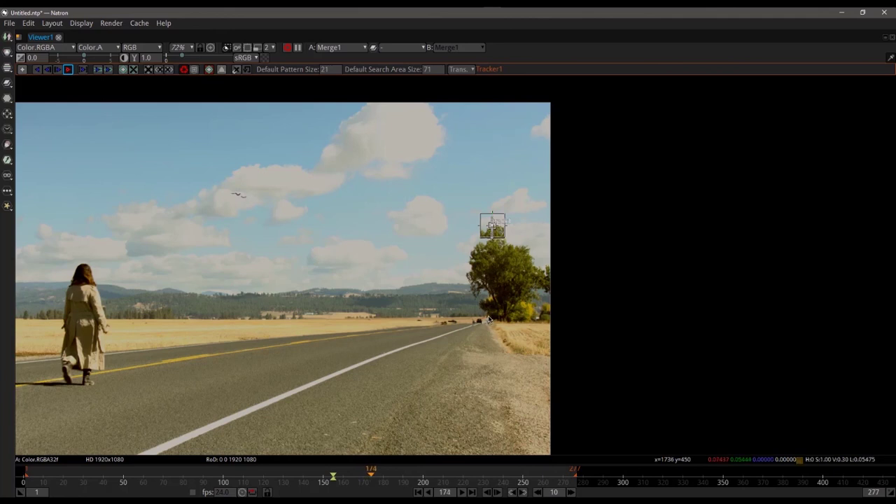
Return to frame 155 and track the treetop marker backward to the start of the timeline
left_click(335, 477)
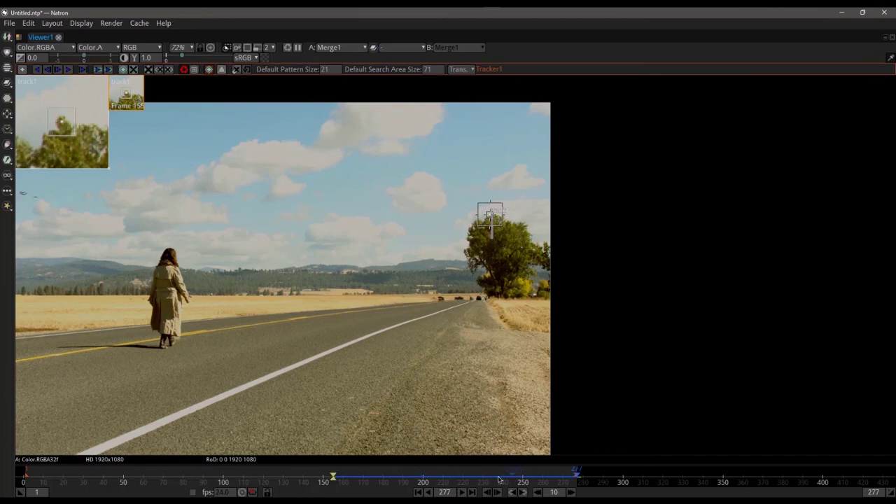
key("v")
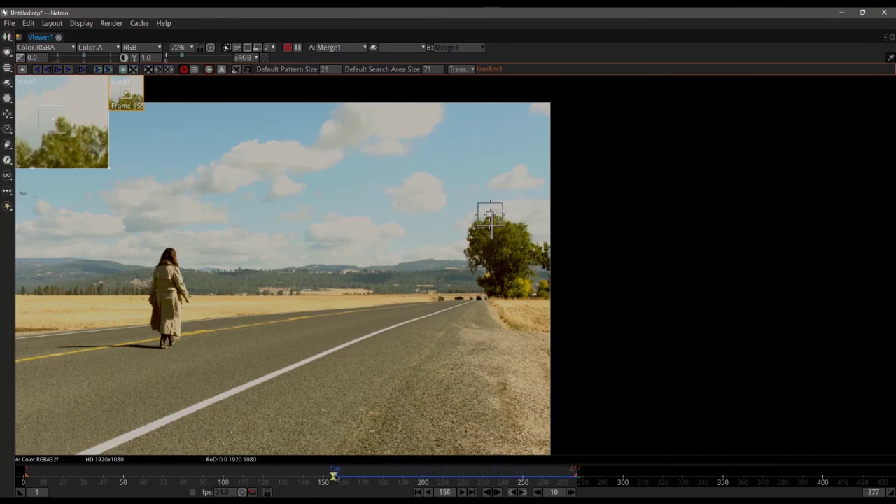
left_click(333, 478)
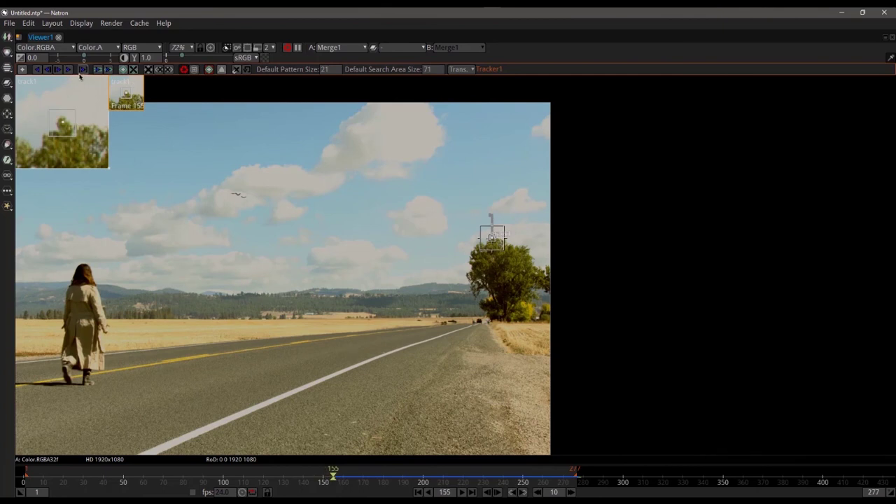
left_click(37, 72)
left_click(37, 72)
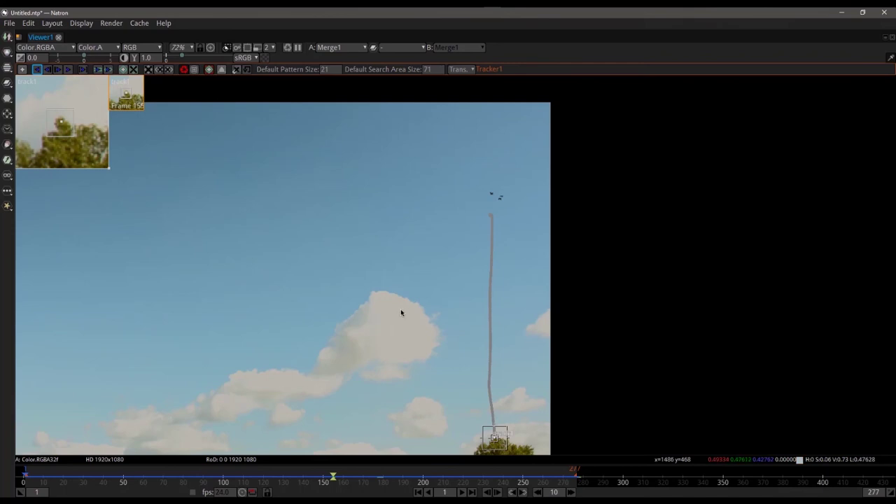
Restore the full workspace, fit the frame in the viewer and check the composite at frame 209
key("space")
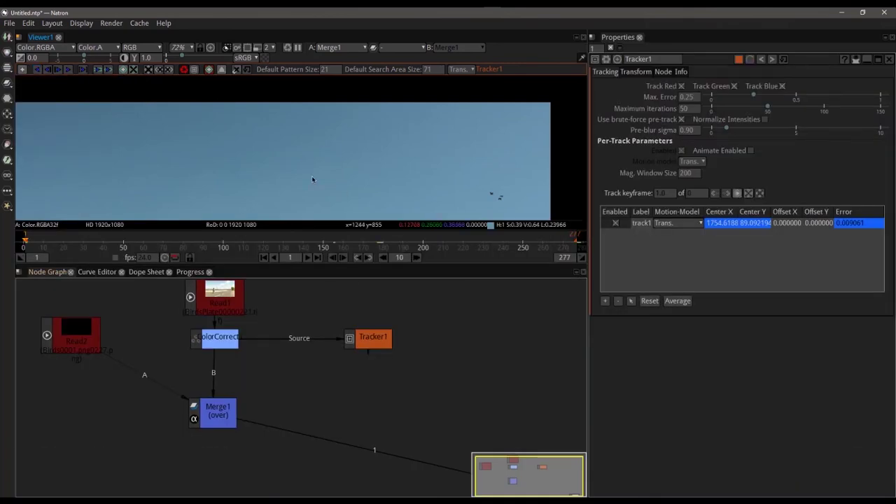
key("f")
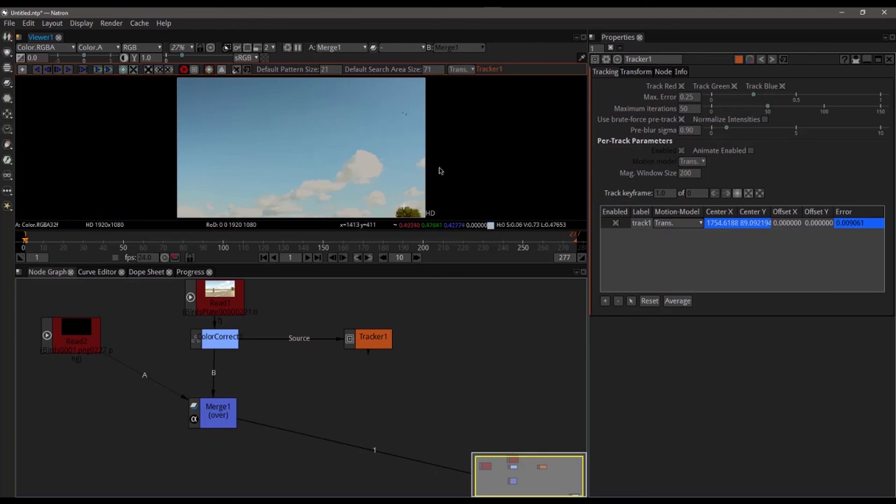
left_click(355, 257)
left_click(355, 258)
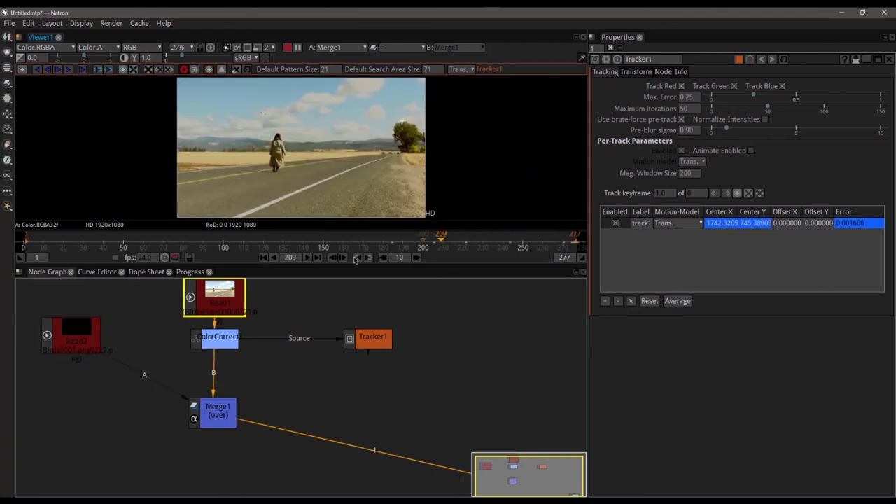
Set the last frame of the project's frame range to 227
left_click(73, 335)
left_click(50, 389)
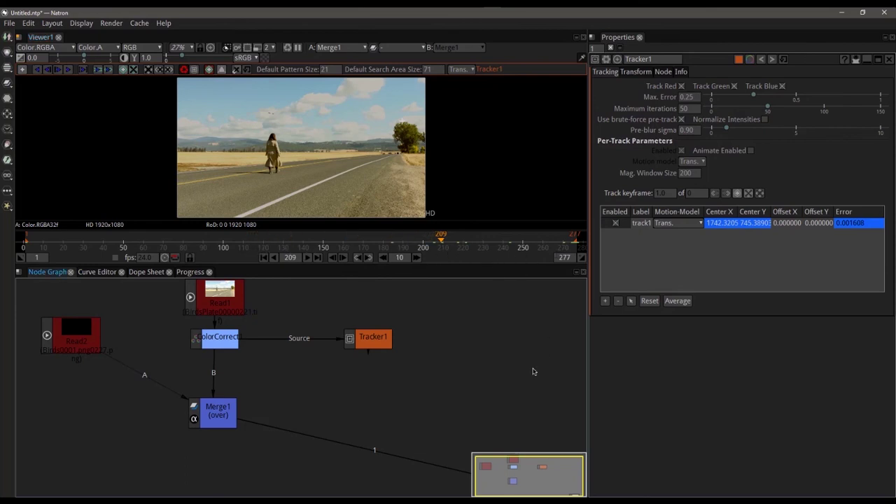
key("s")
double_click(706, 213)
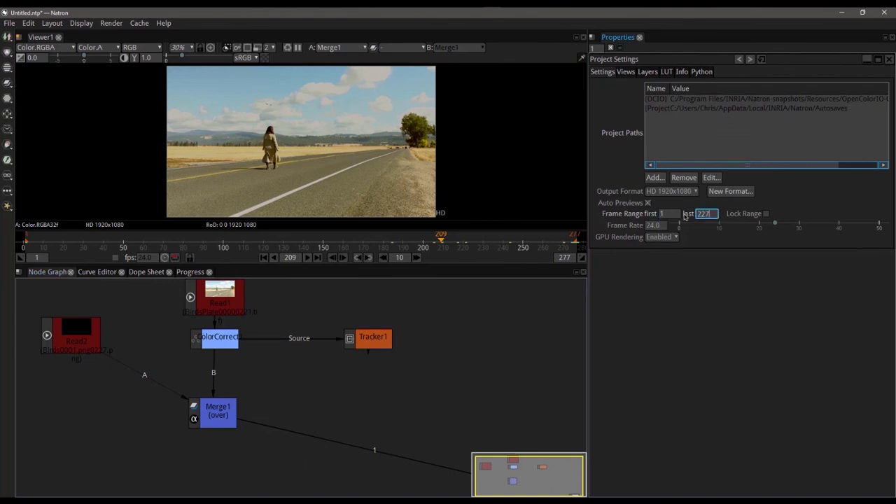
key("Return")
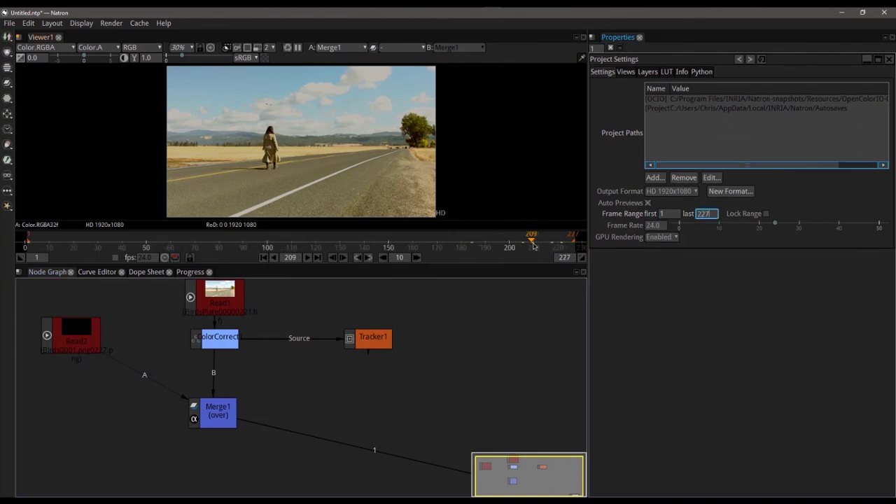
Configure Tracker1's transform with Match-Move motion, transform type Transform and the current frame 227 as reference frame
left_click_drag(533, 239, 575, 255)
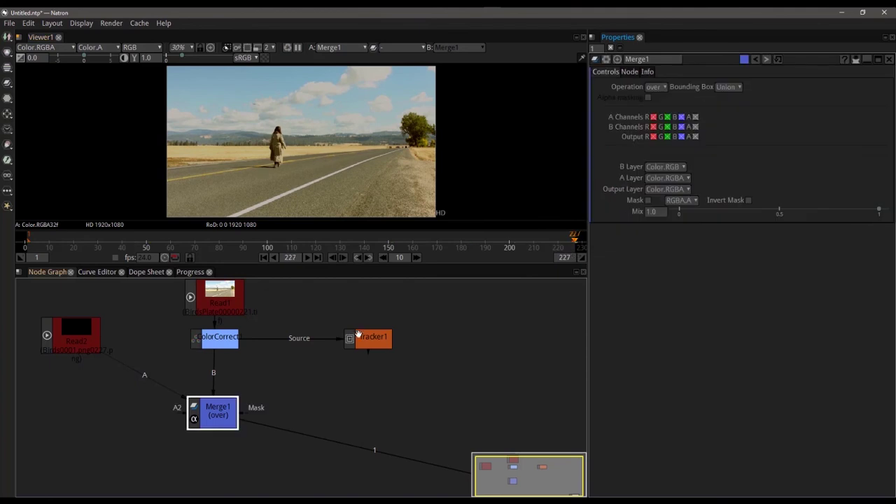
left_click(361, 339)
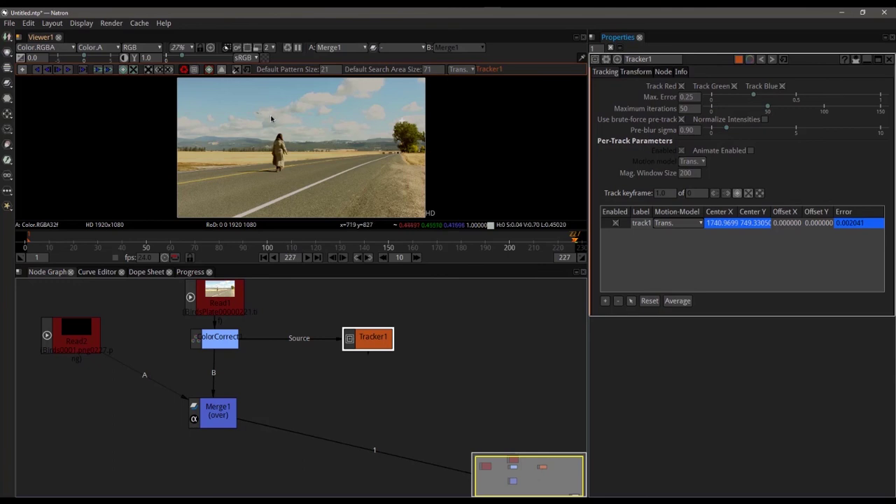
left_click(636, 74)
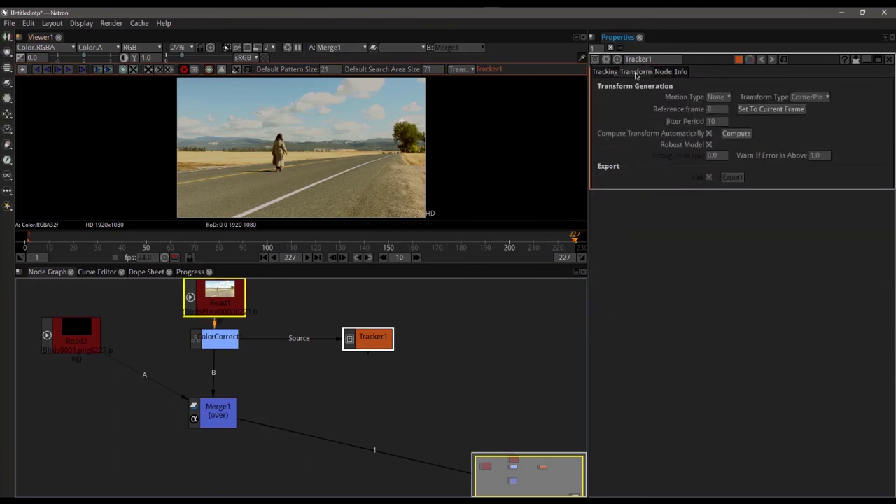
left_click(724, 99)
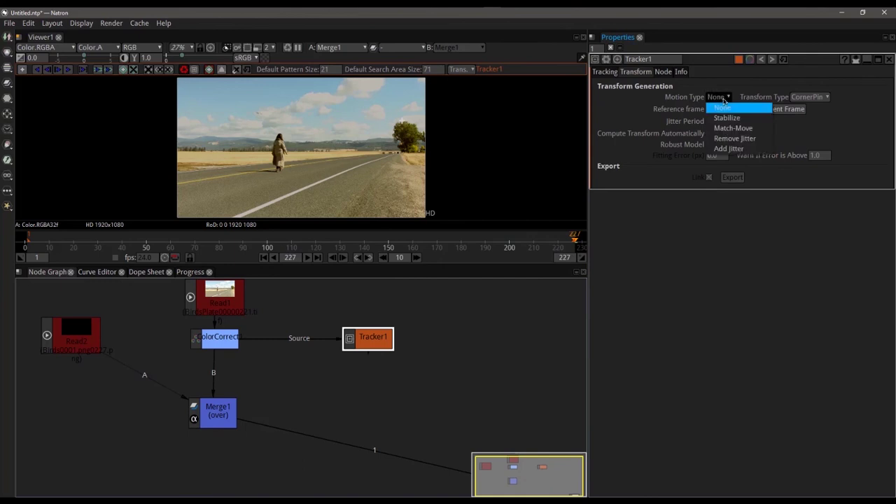
left_click(728, 124)
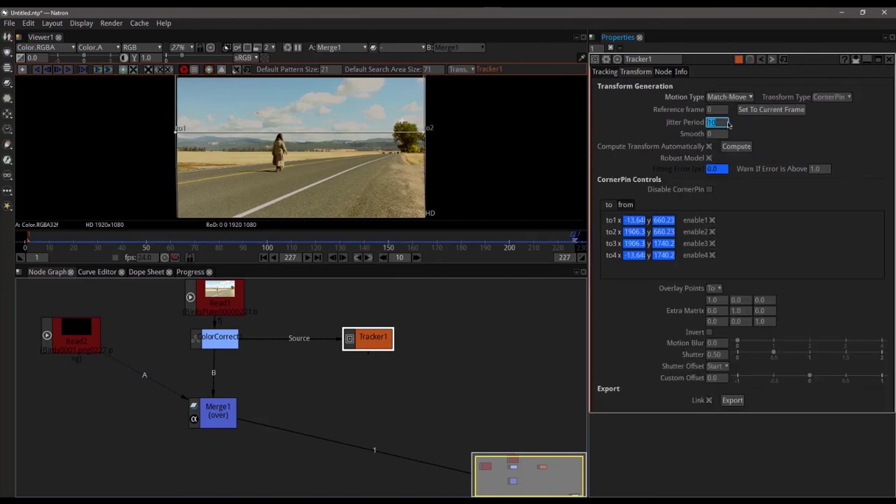
left_click(830, 97)
left_click(820, 107)
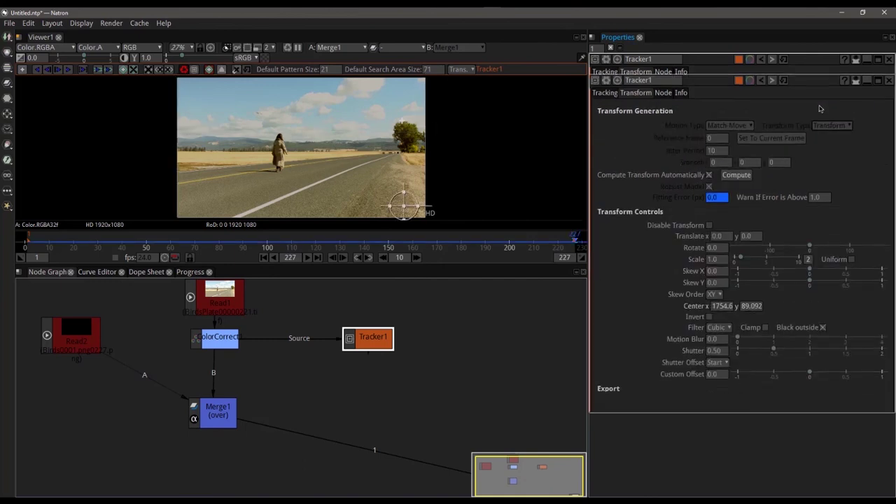
left_click(728, 109)
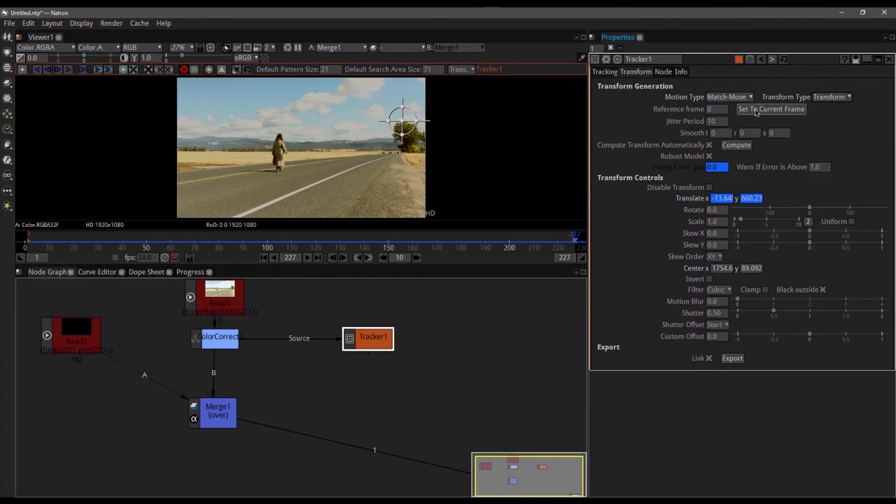
left_click(756, 110)
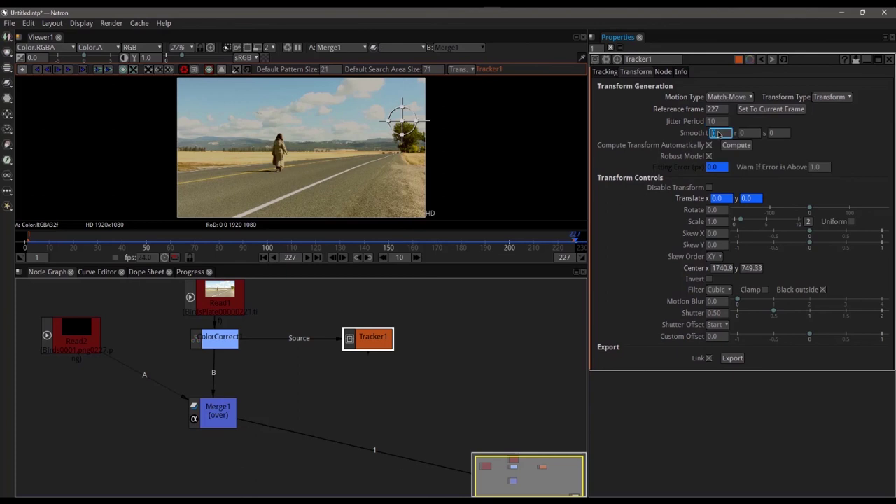
Export a linked Transform node from Tracker1 and insert it between the Read2 bird sequence and Merge1's A input
left_click(732, 358)
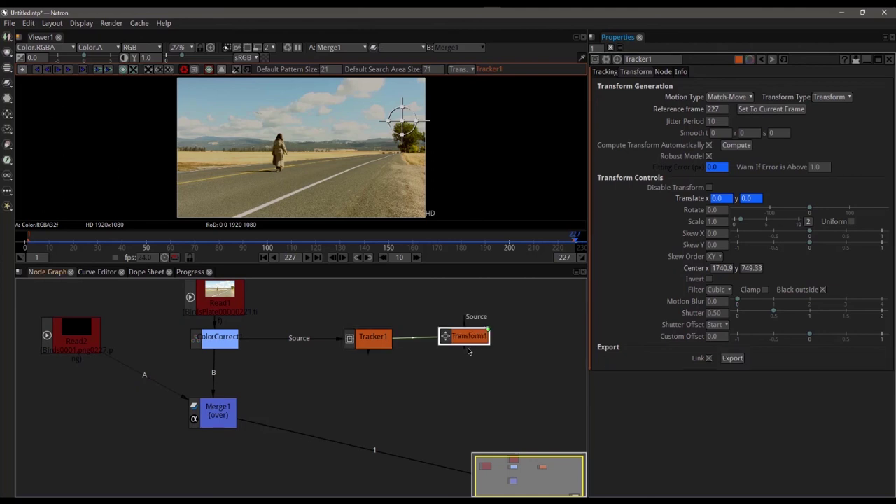
left_click_drag(466, 338, 384, 418)
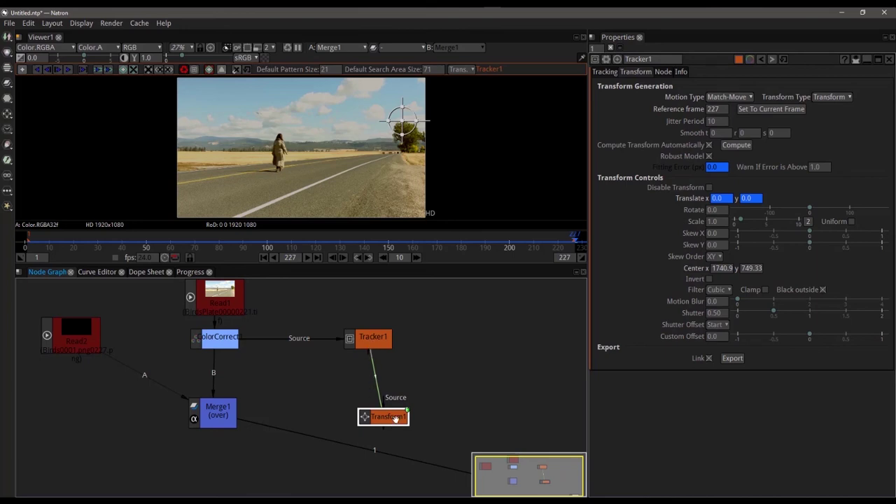
left_click_drag(395, 418, 79, 404)
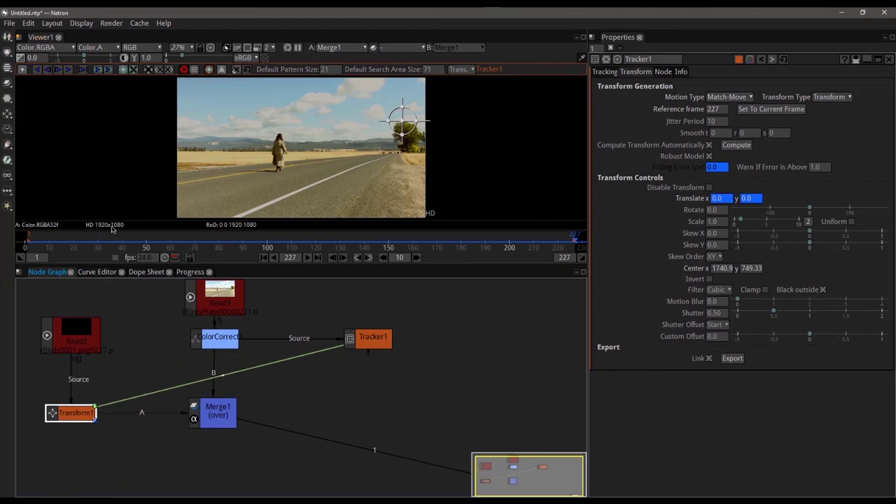
left_click(315, 258)
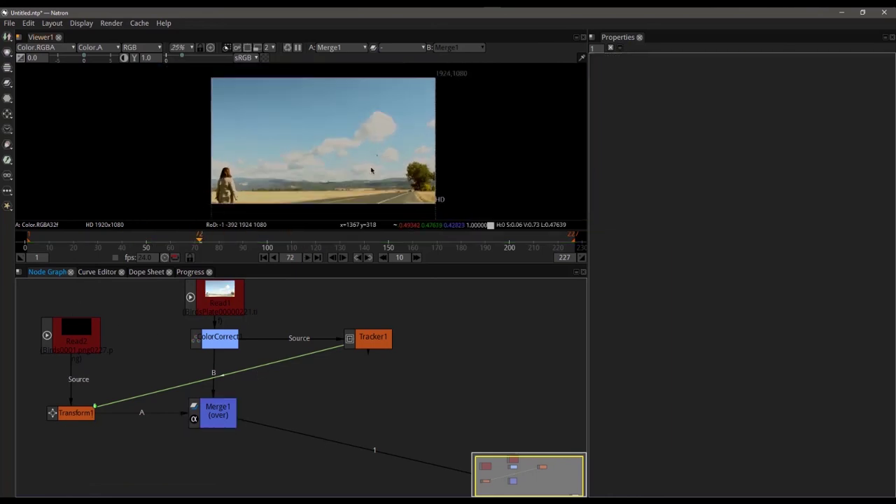
Insert a Blur node between the Read2 bird sequence and Transform1 and give it a slight blur size
scroll(371, 170, "up", 2)
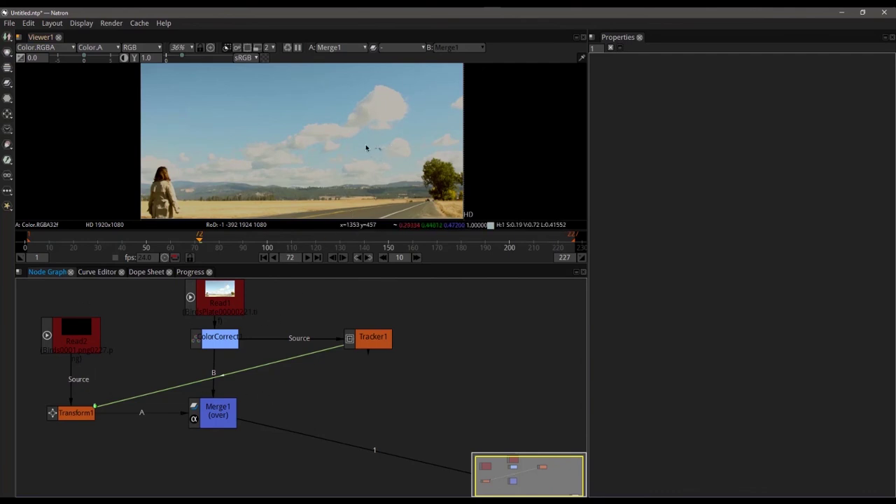
left_click(61, 334)
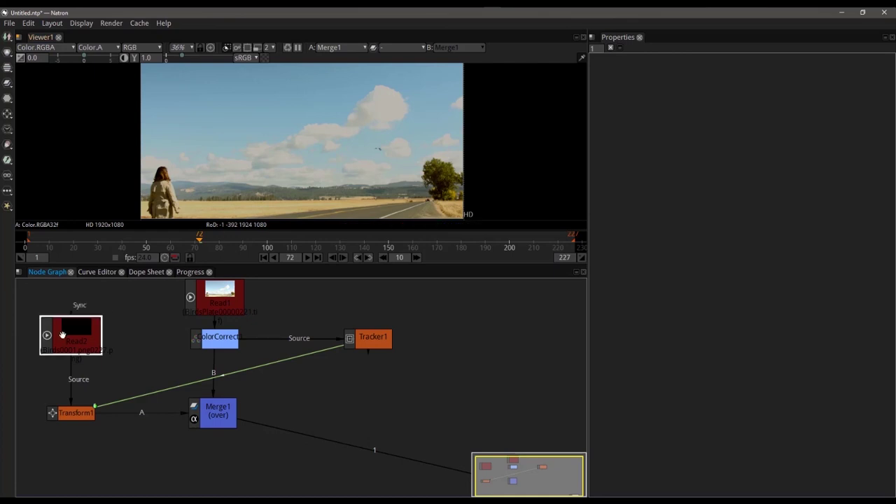
key("b")
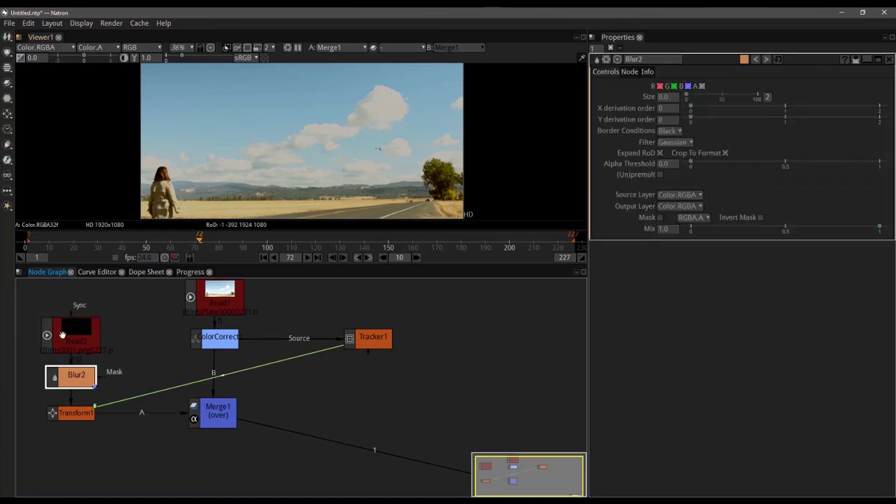
left_click(661, 97)
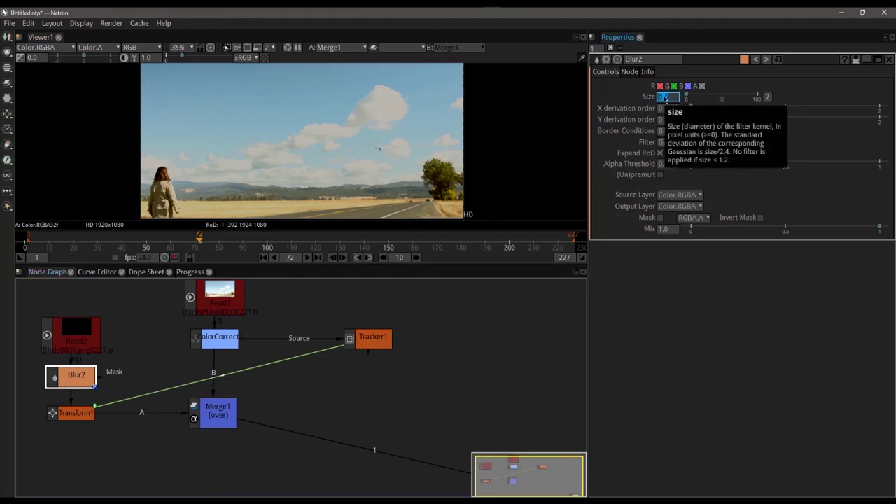
type("16")
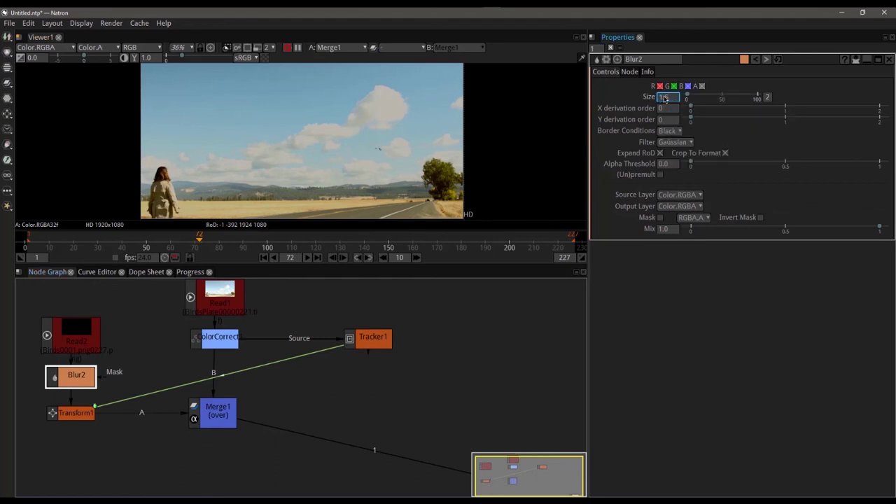